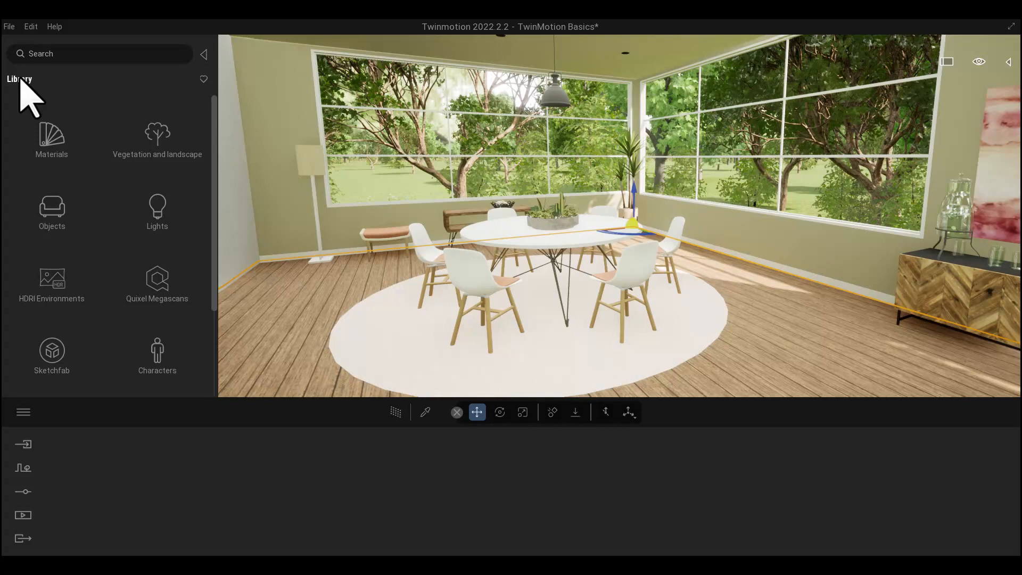
- Apply the Old planks material from the Wood materials library to the dining room floor
click(49, 145)
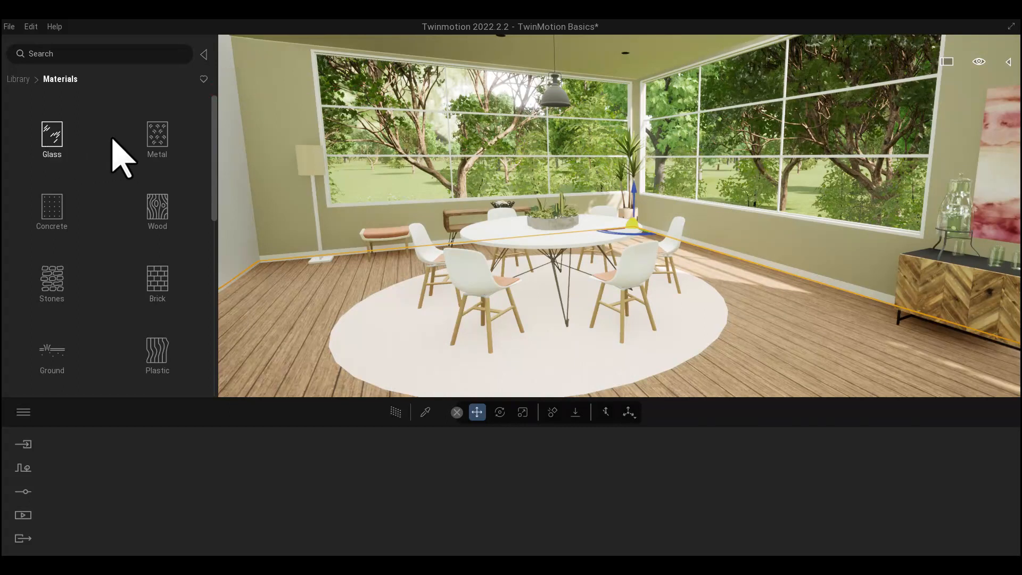
click(159, 209)
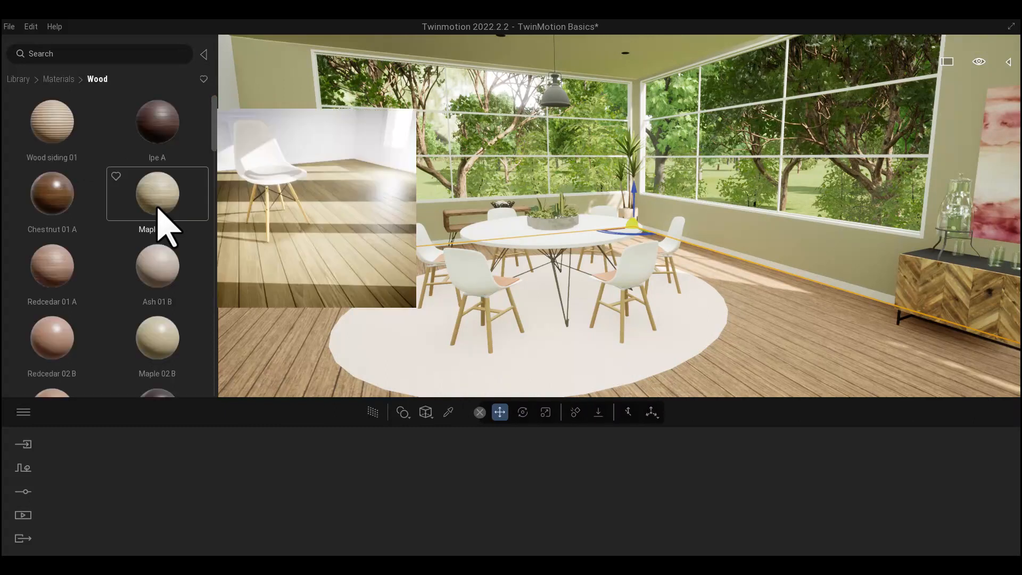
scroll(162, 223, down, 3)
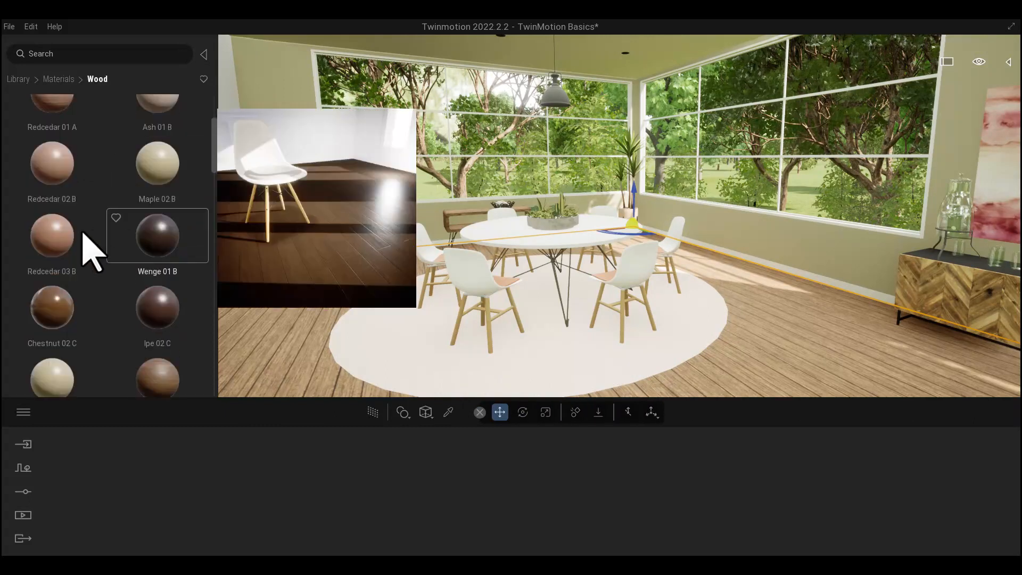
scroll(166, 285, down, 5)
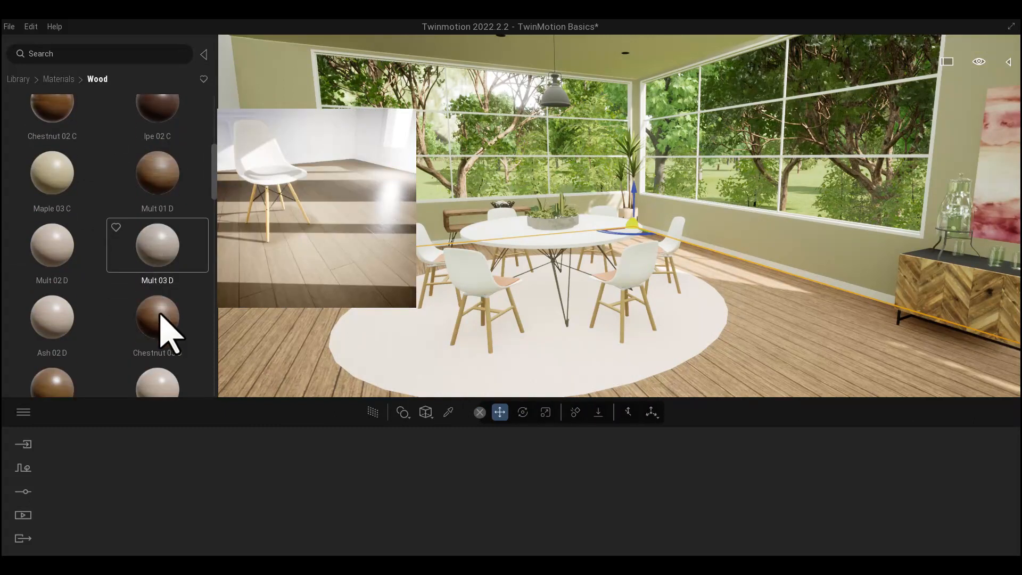
scroll(161, 315, down, 8)
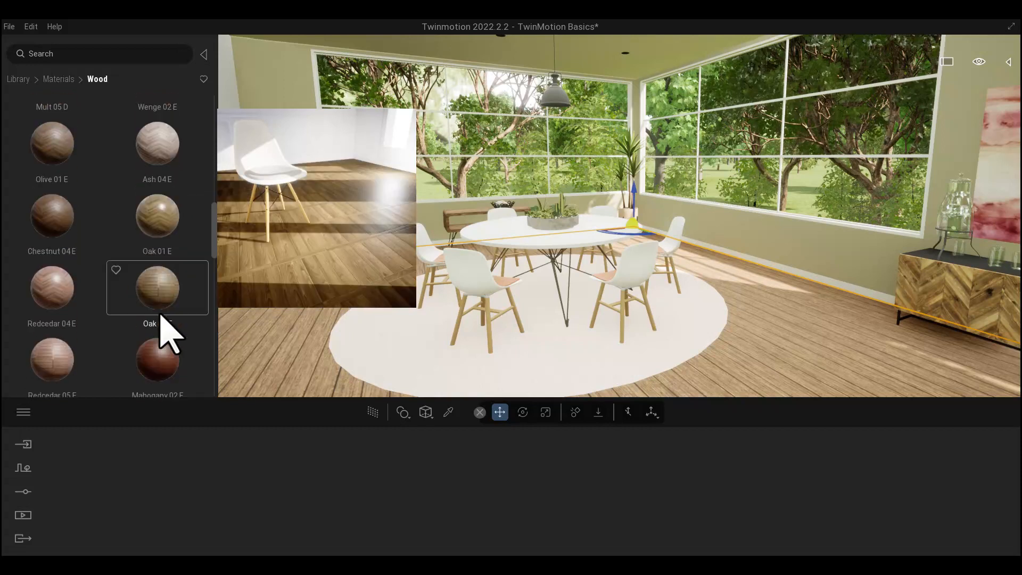
scroll(176, 302, down, 5)
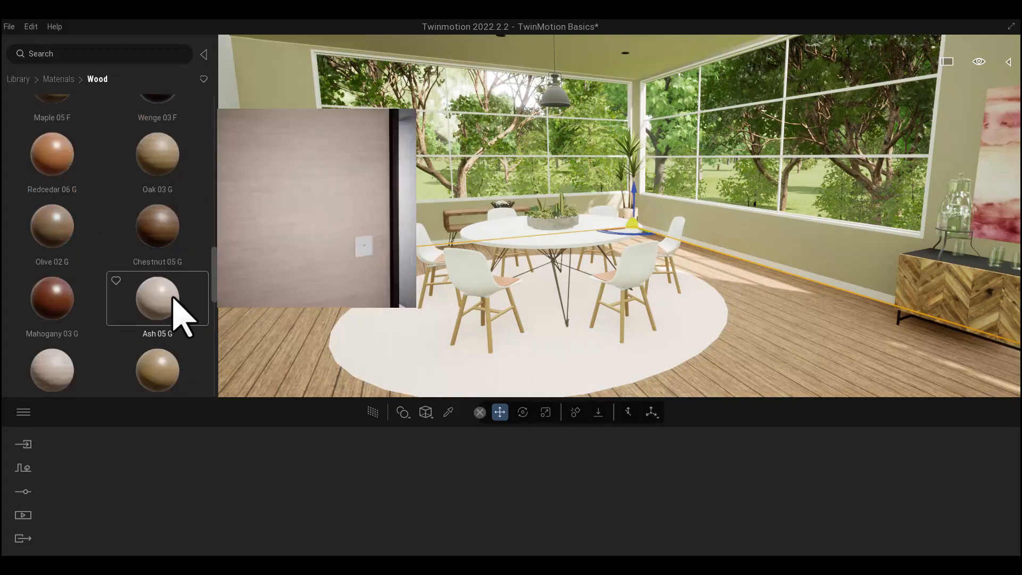
scroll(181, 318, down, 3)
drag(169, 300, 281, 319)
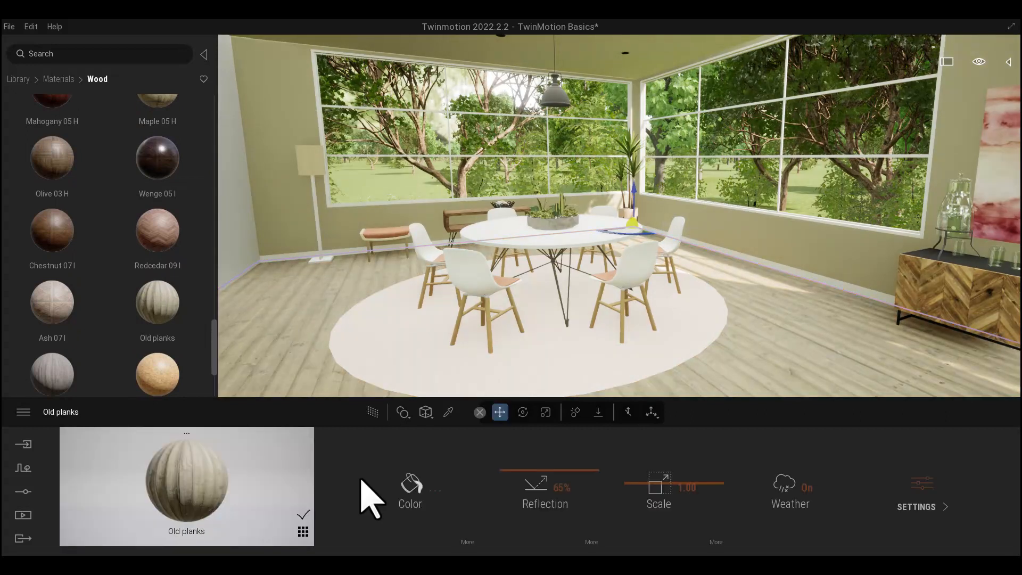
- Tint the floor's Old planks material brown with the color 907465 (RGB 144, 116, 101)
click(411, 484)
drag(434, 178, 337, 167)
click(324, 259)
drag(327, 265, 339, 270)
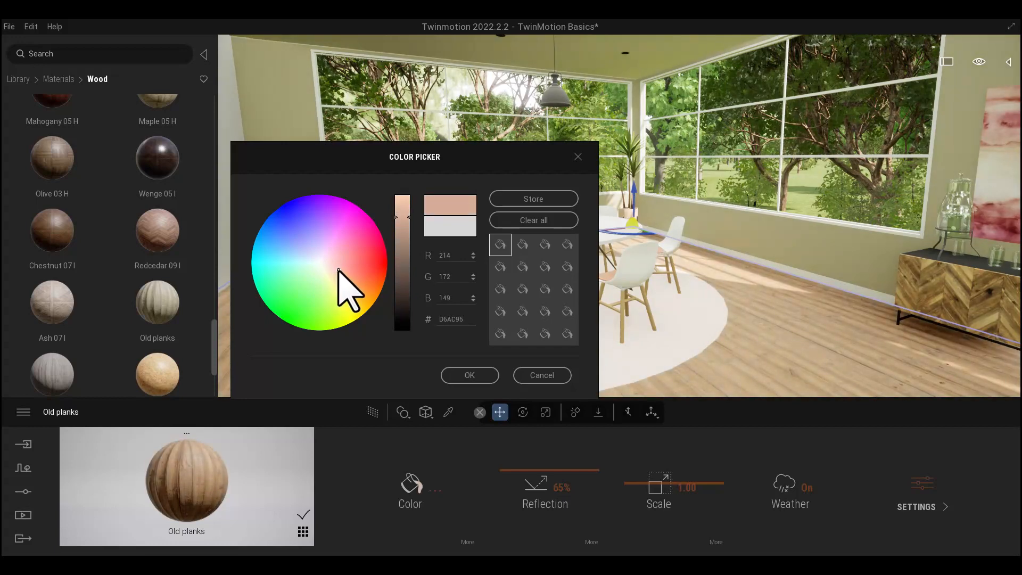
drag(405, 218, 407, 254)
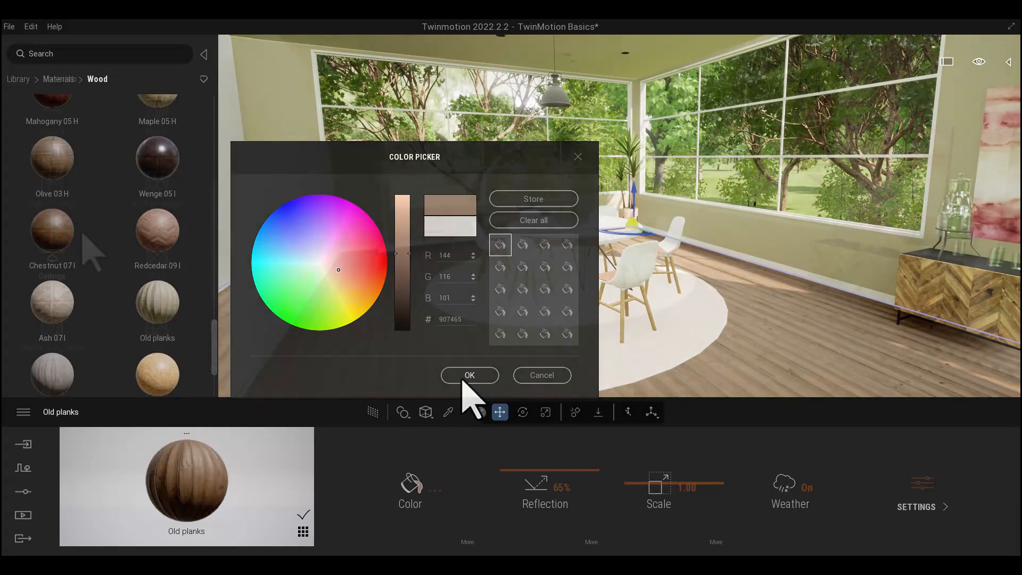
click(468, 376)
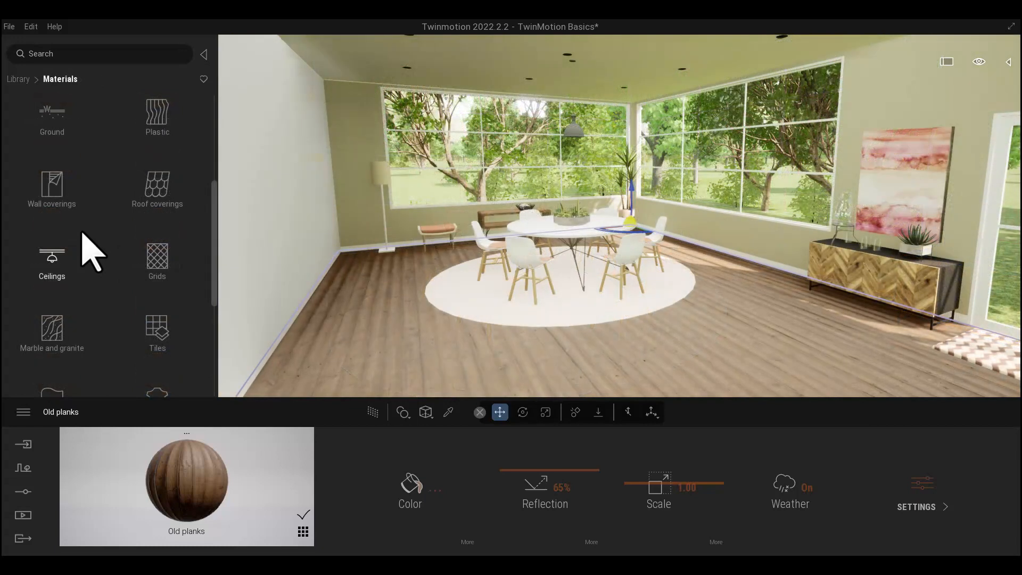
- Apply the Neon 02 material to the recessed ceiling lights and lower its glow
scroll(91, 250, down, 3)
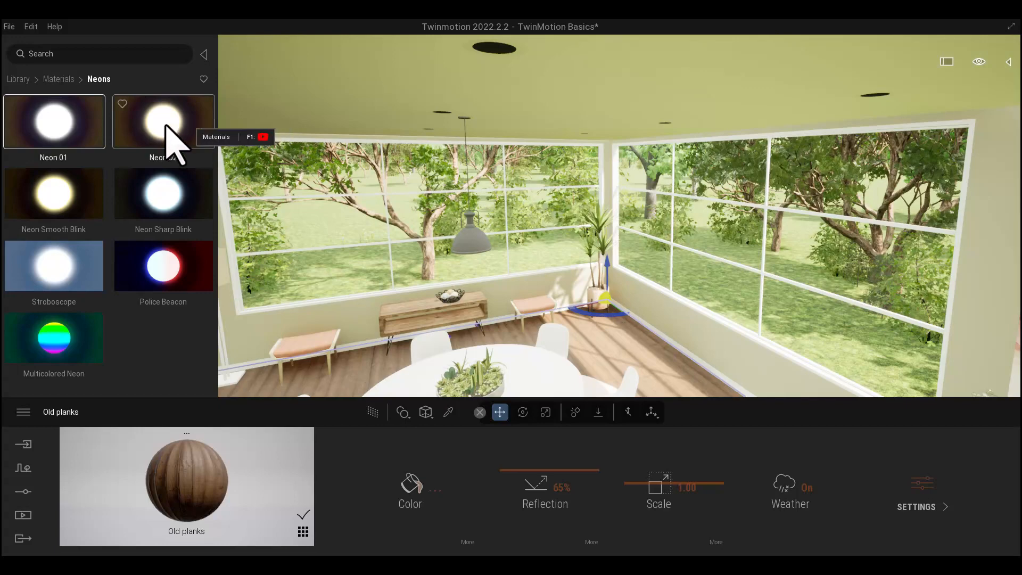
drag(357, 92, 493, 49)
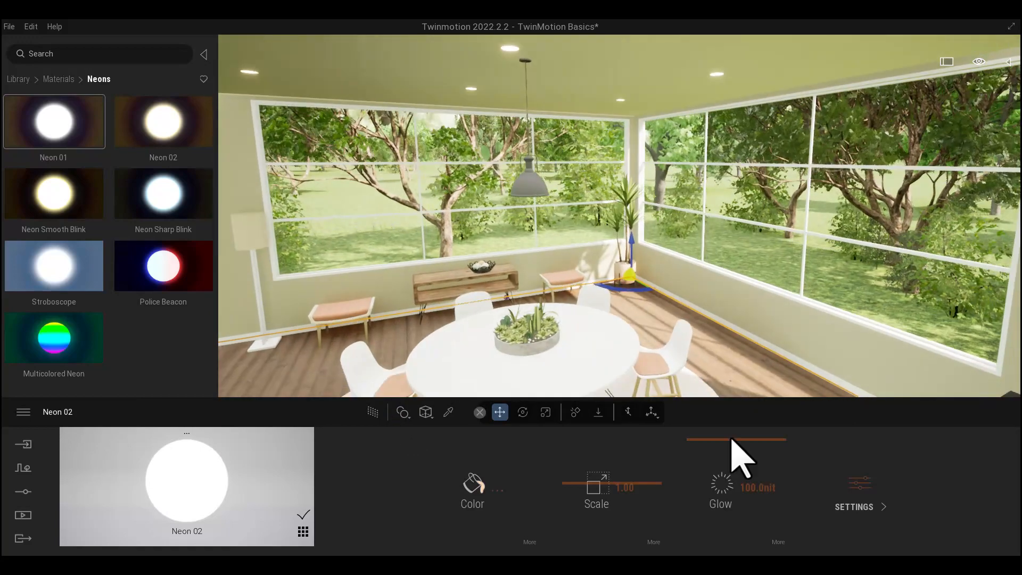
drag(740, 457, 735, 510)
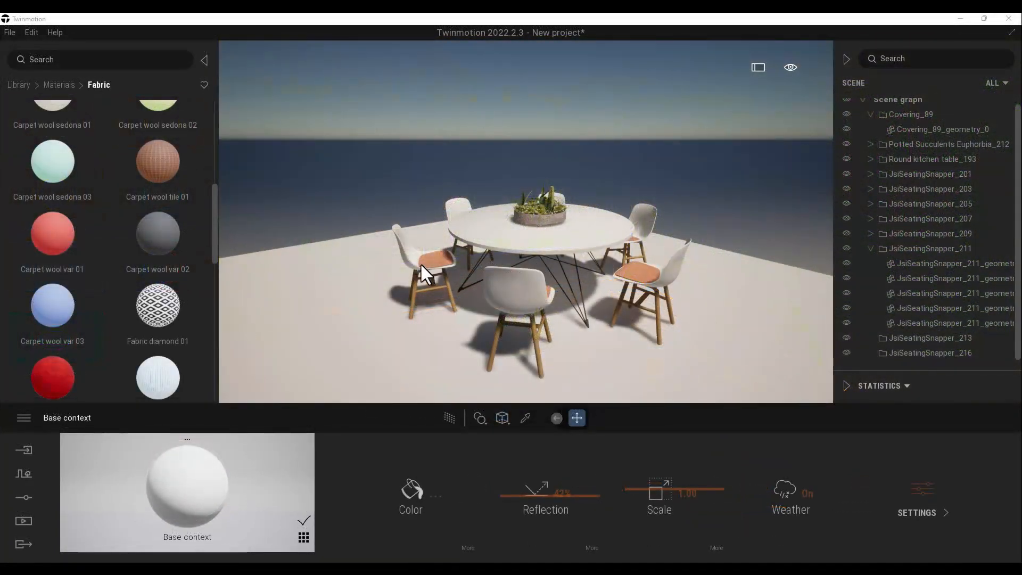
- Try the Glossy plastic material on the white chair shells
click(427, 309)
scroll(428, 309, up, 5)
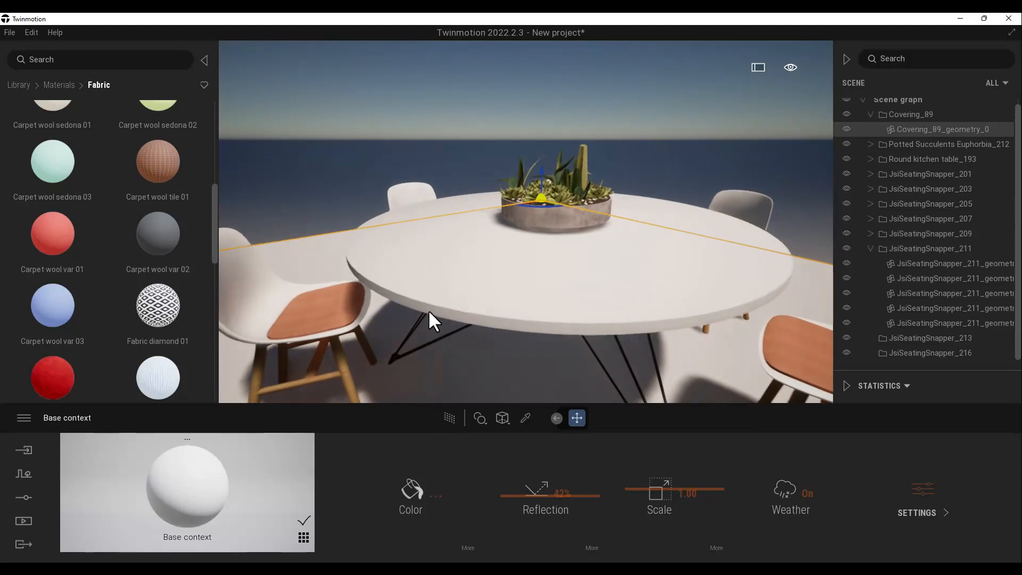
middle_drag(428, 309, 506, 303)
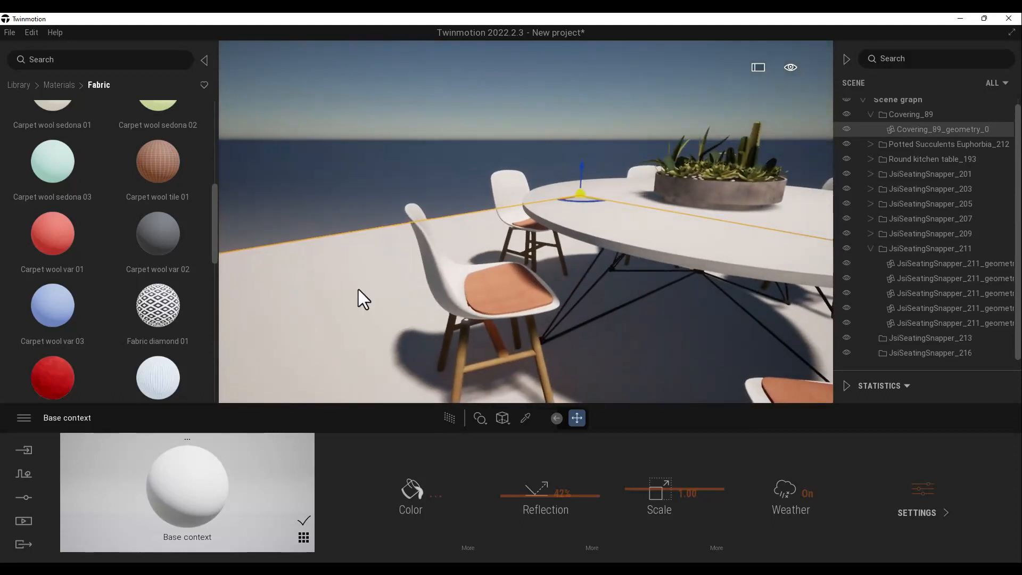
click(65, 86)
scroll(141, 209, down, 2)
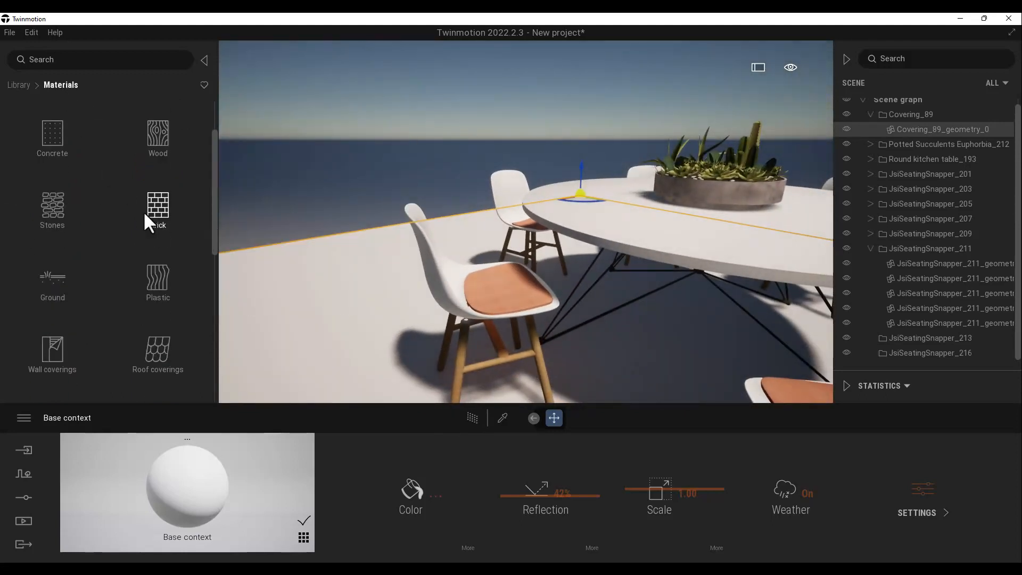
click(155, 285)
scroll(154, 283, down, 1)
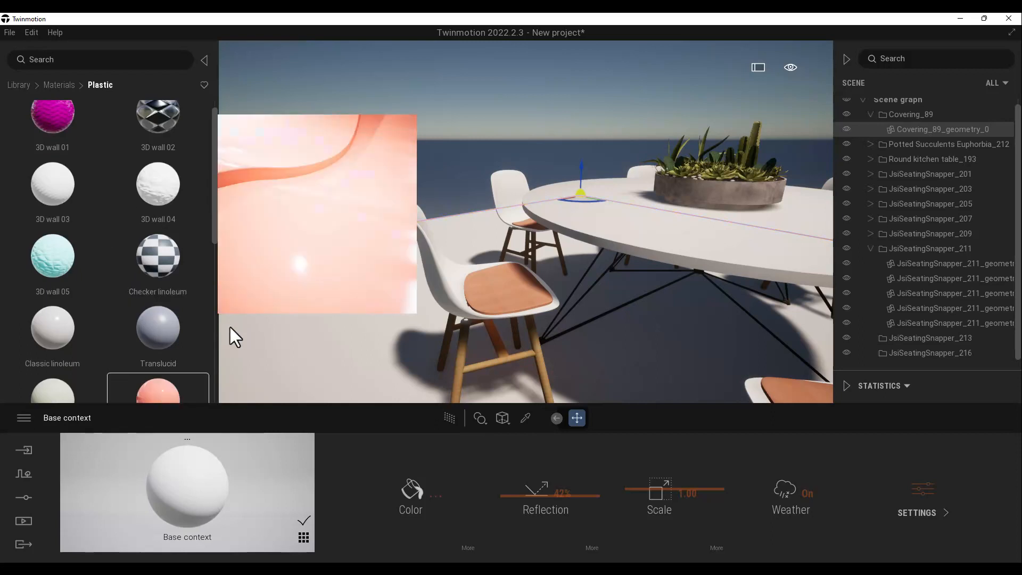
drag(165, 385, 440, 271)
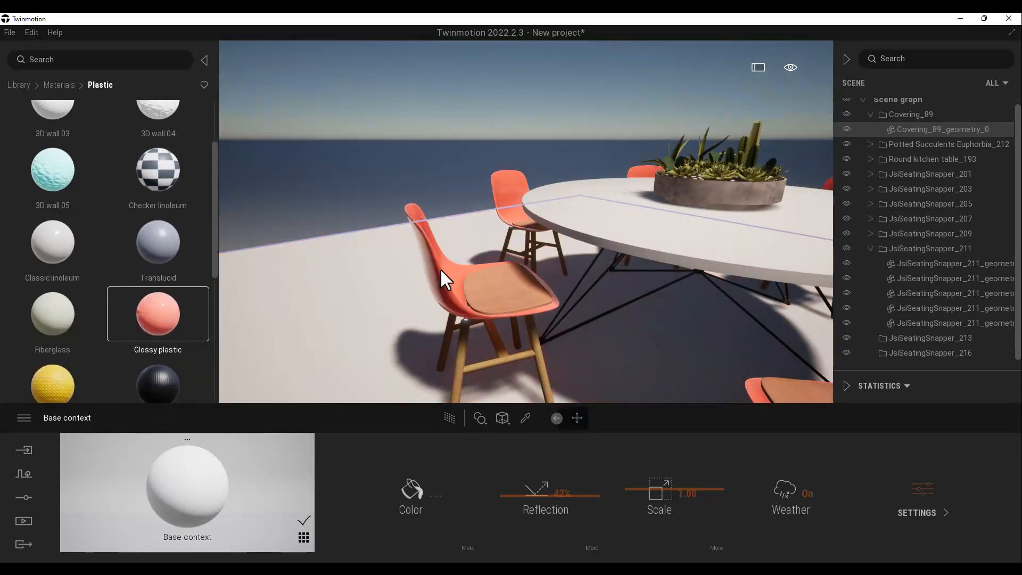
drag(439, 267, 152, 362)
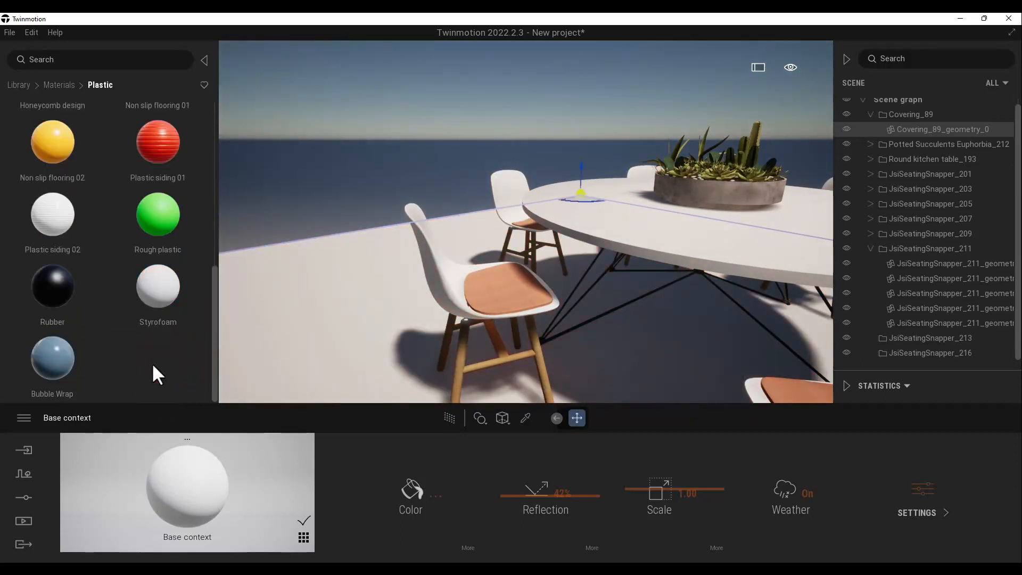
- Duplicate the chair as an independent copy and place it beside the table group
click(500, 280)
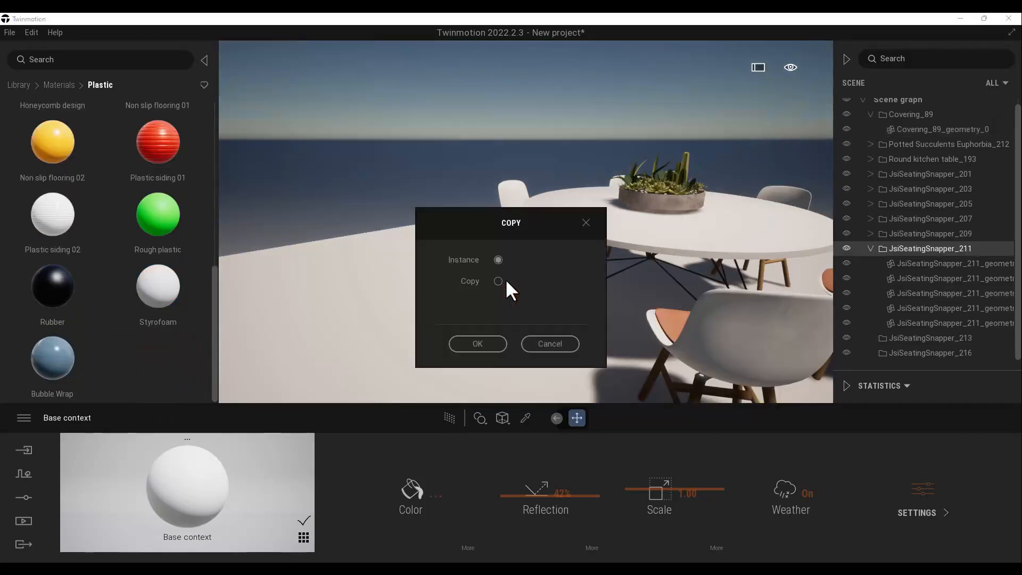
click(502, 280)
click(479, 349)
drag(494, 343, 387, 368)
- Apply the Glossy plastic material to the copied chair's shell
scroll(158, 258, up, 1)
scroll(157, 258, up, 2)
drag(156, 174, 342, 282)
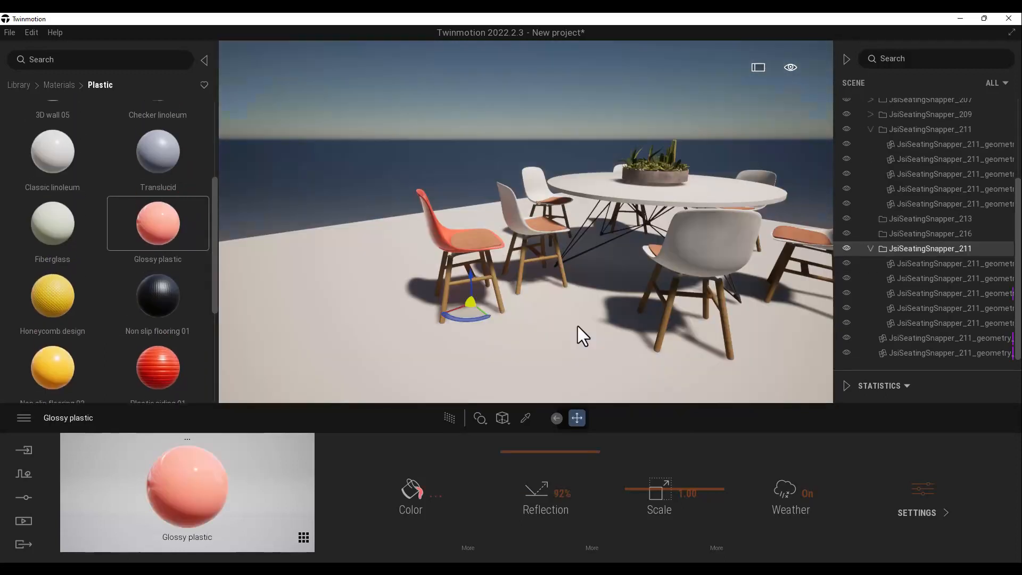
- Place an instance of the red chair beside it and apply the Honeycomb design material to the instance's shell
key(ctrl+v)
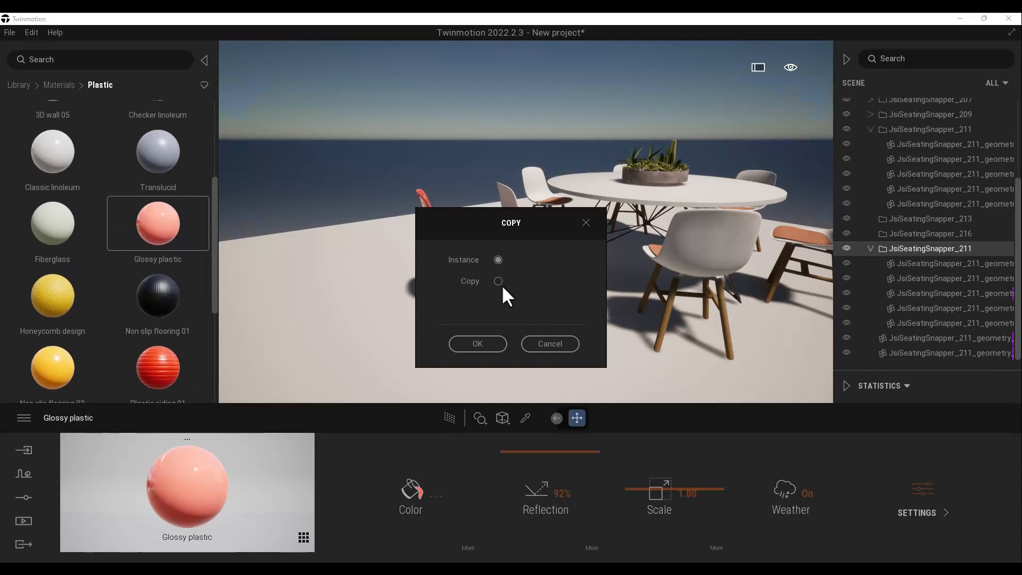
click(488, 343)
drag(459, 310, 345, 330)
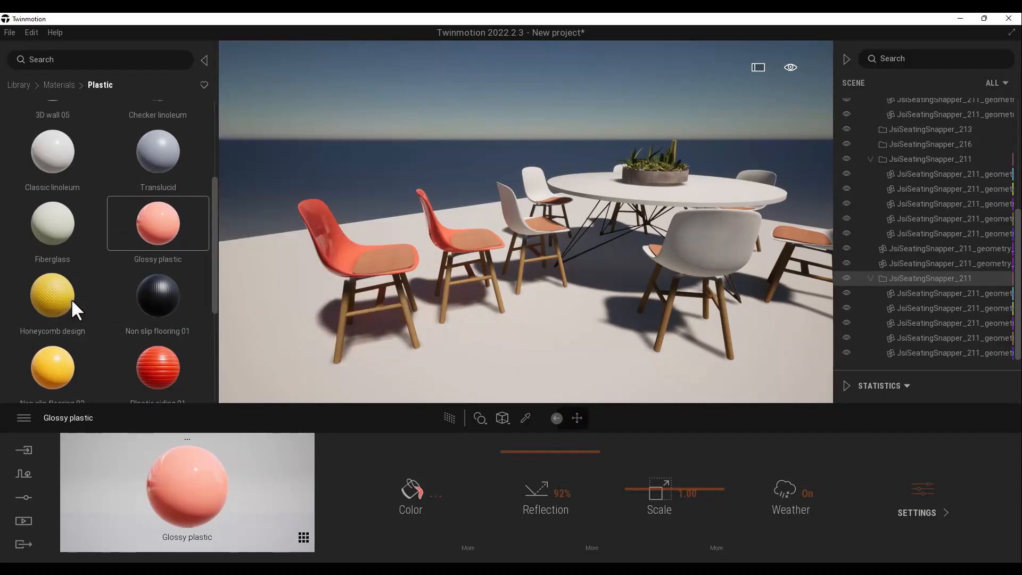
drag(72, 299, 327, 255)
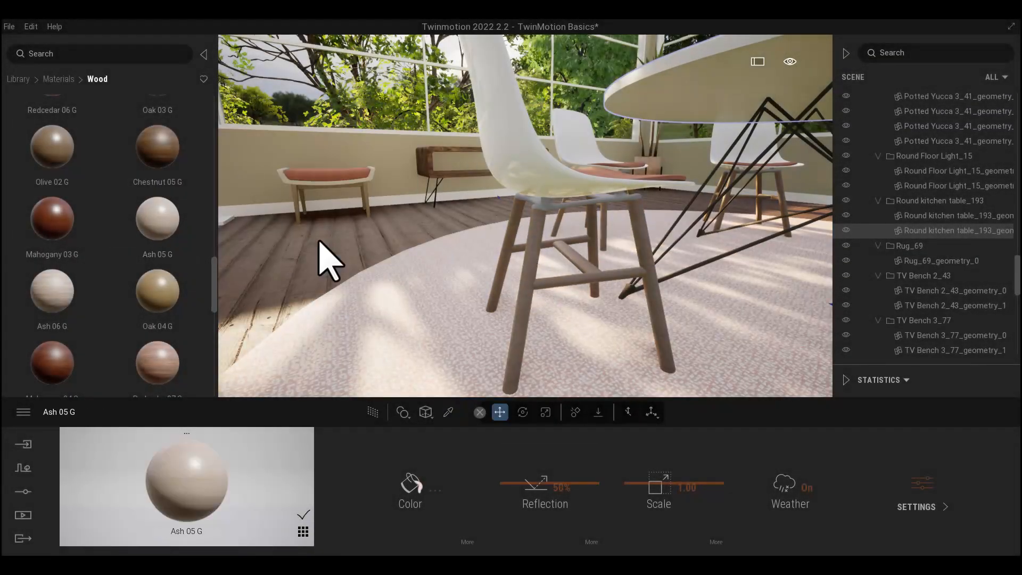
- Apply Ash 05 G wood to the bench legs and Matt chrome to the bracket under the chair seat
drag(146, 223, 366, 196)
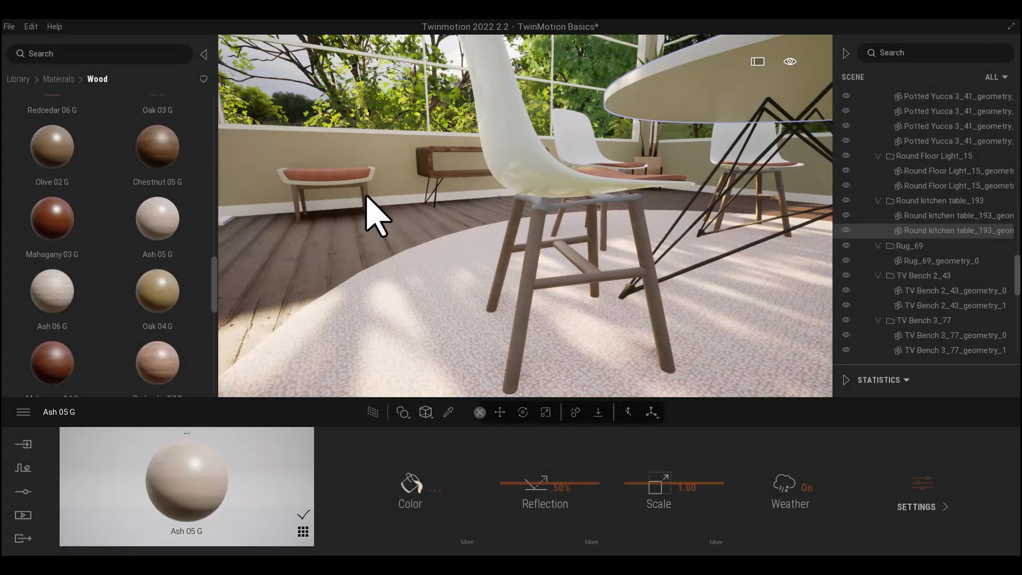
click(59, 78)
click(158, 156)
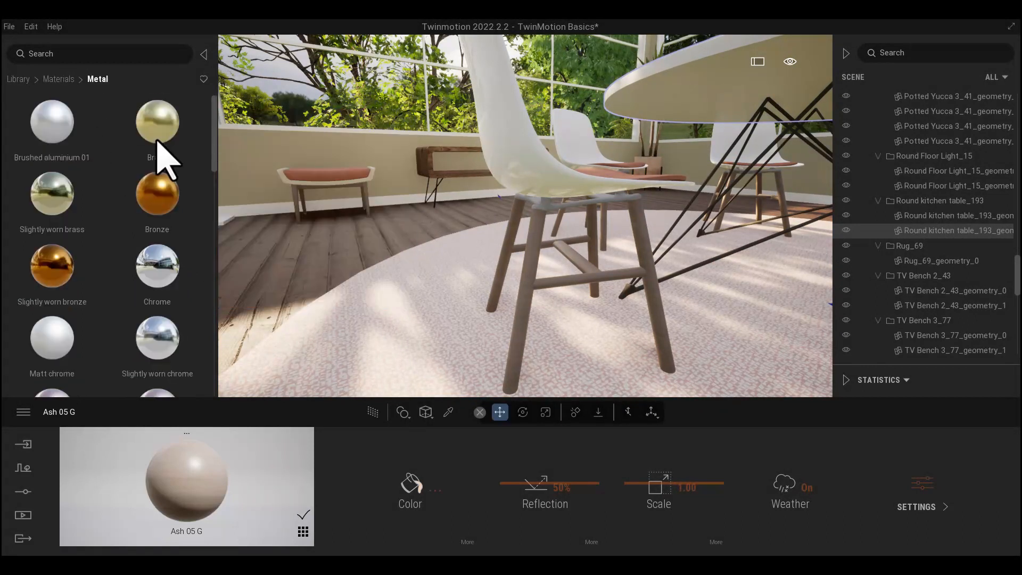
scroll(134, 255, down, 2)
drag(63, 242, 545, 207)
- Sample the table planter's material with the Material Picker and replace it with Soft concrete 01
drag(687, 259, 621, 353)
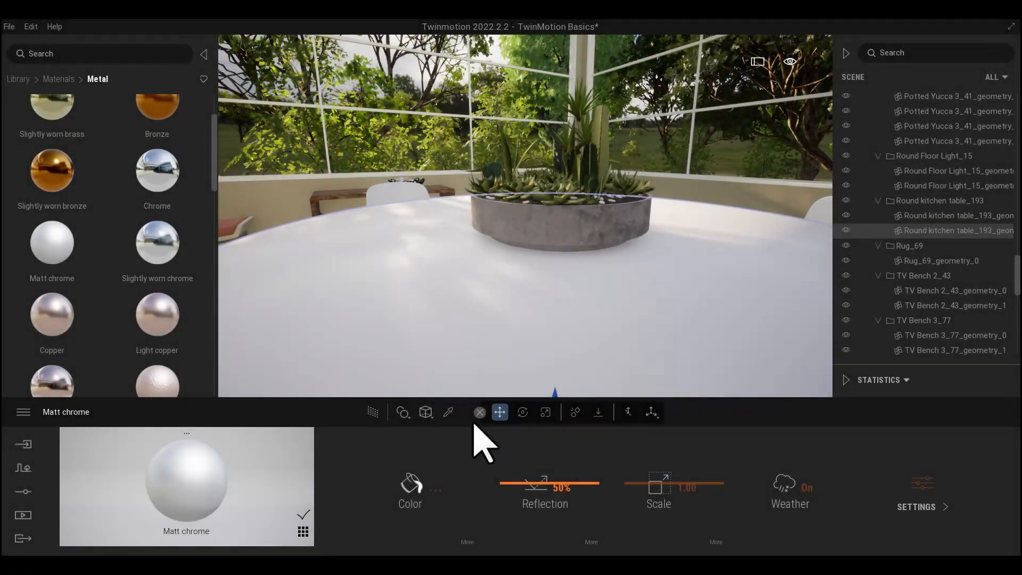
click(449, 411)
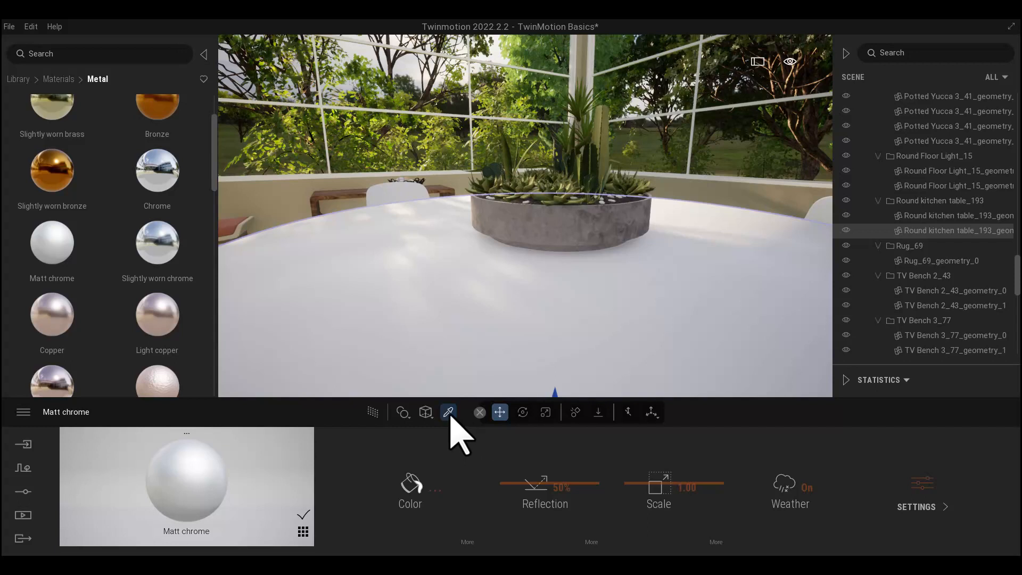
click(591, 227)
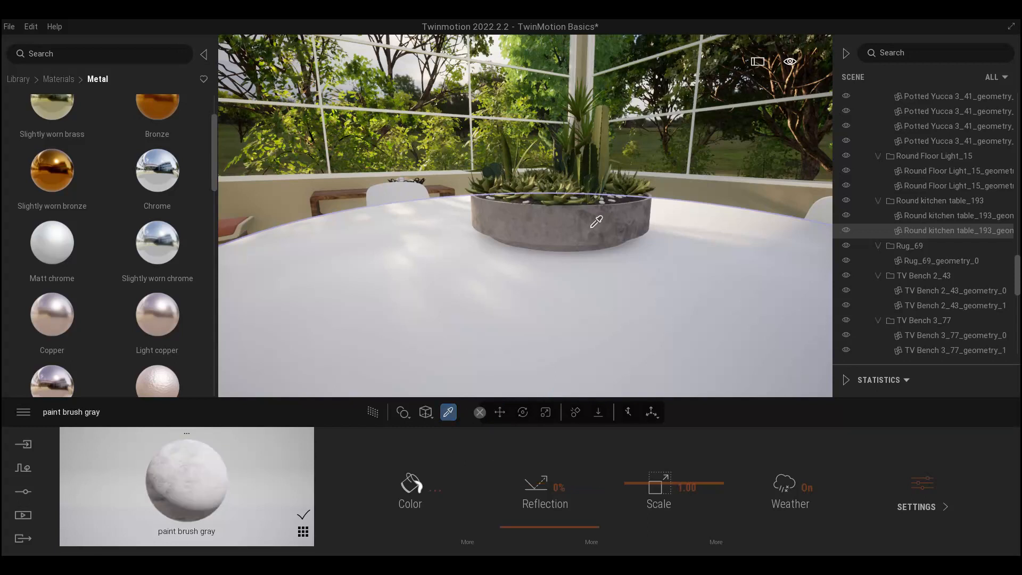
click(64, 79)
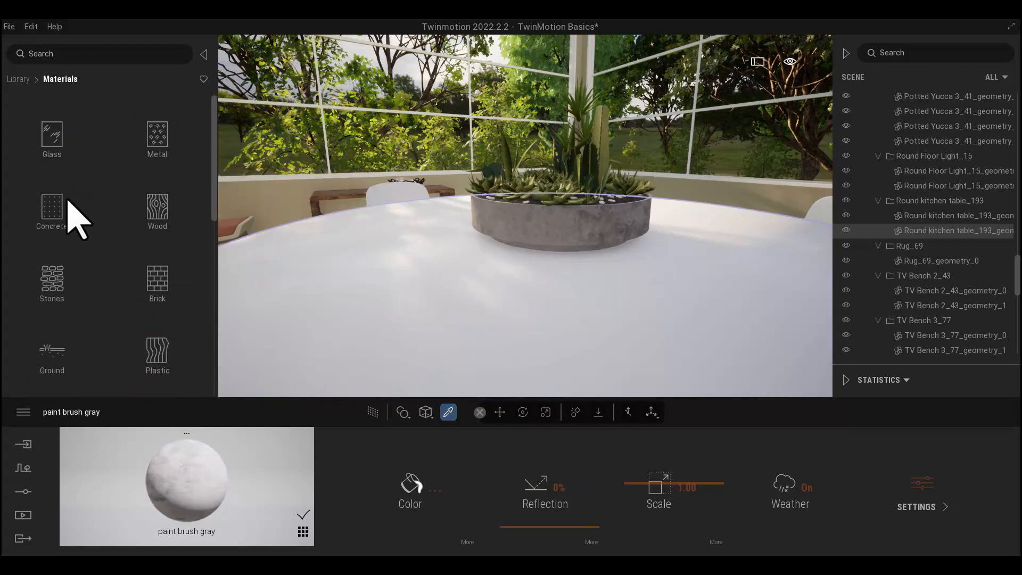
click(53, 209)
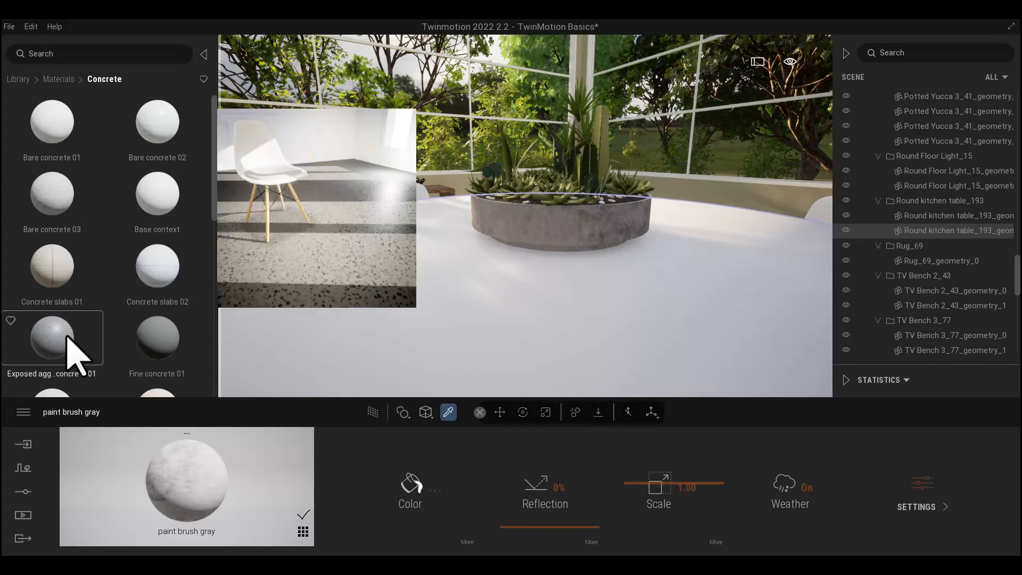
scroll(160, 319, down, 8)
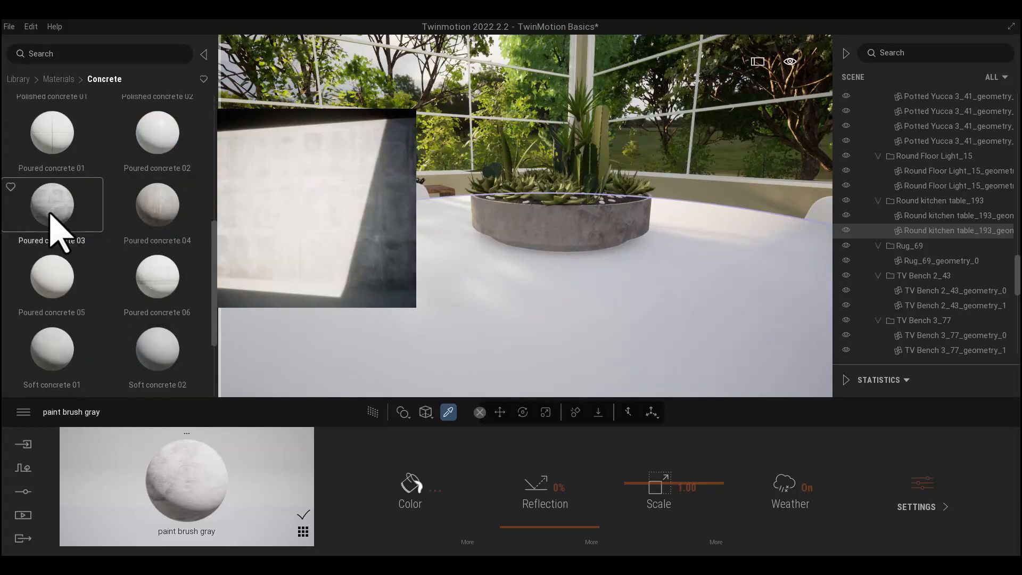
drag(58, 354, 552, 235)
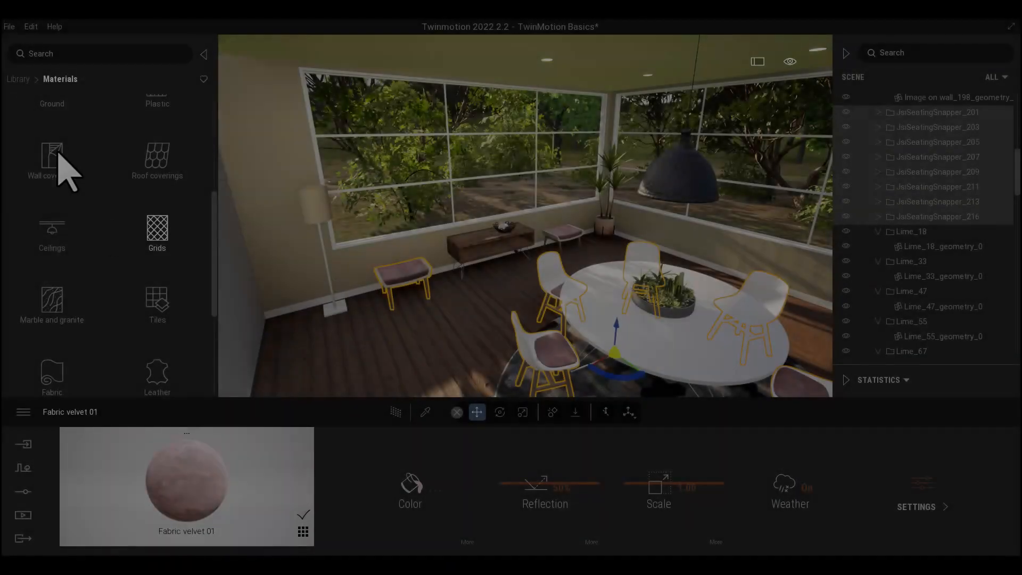
- Apply the Satin painted wall material from the wall coverings to the room's walls and ceiling
click(62, 173)
drag(214, 115, 190, 292)
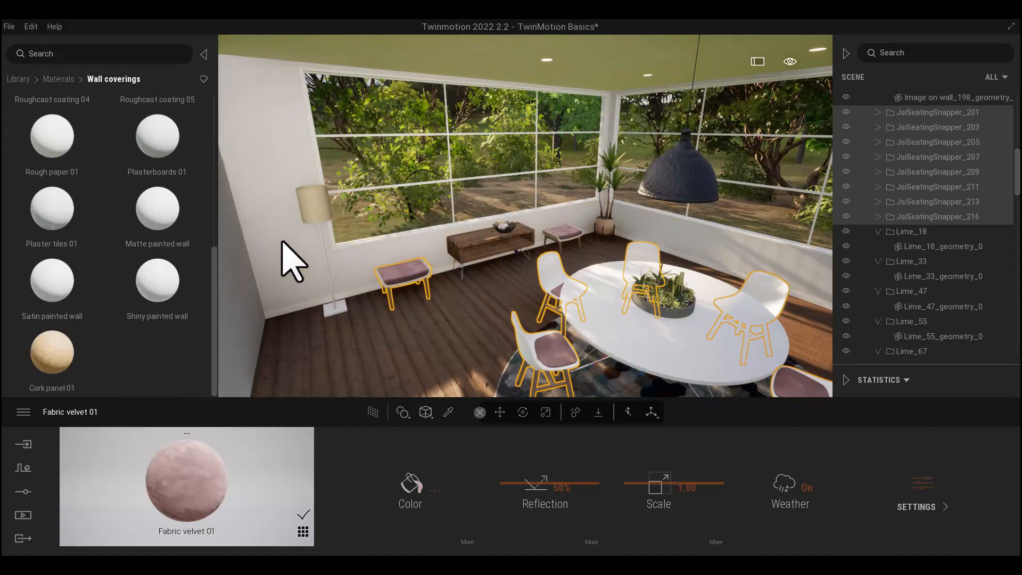
drag(281, 241, 281, 241)
mouse_move(63, 271)
mouse_down()
mouse_move(100, 288)
mouse_move(239, 301)
mouse_up()
mouse_move(63, 281)
mouse_down()
mouse_move(300, 171)
mouse_move(430, 59)
mouse_up()
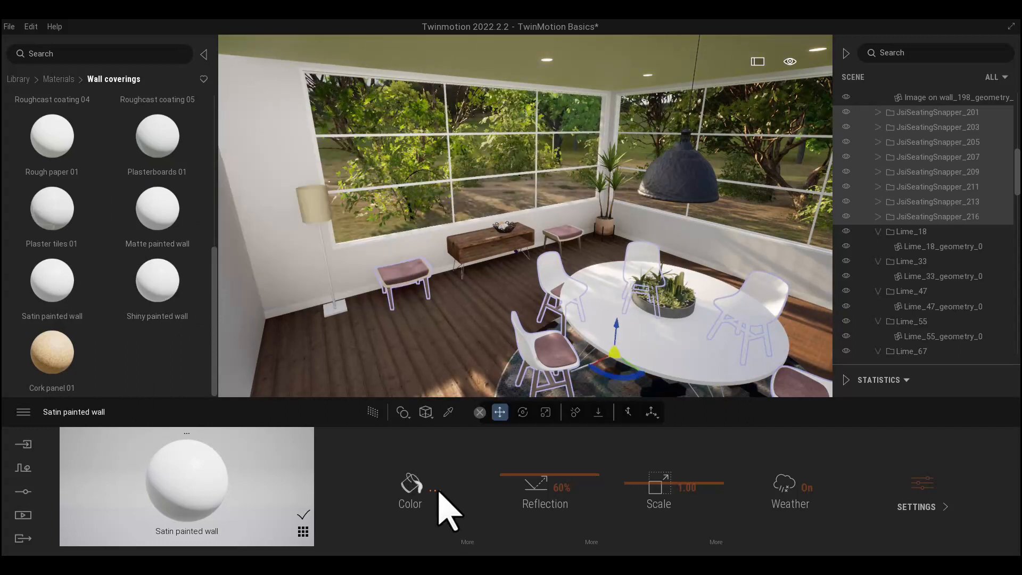
- Set the colour of the ceiling's Satin painted wall material to dark brown 735E51
click(437, 488)
mouse_move(416, 272)
mouse_down()
mouse_move(426, 289)
mouse_move(434, 281)
mouse_up()
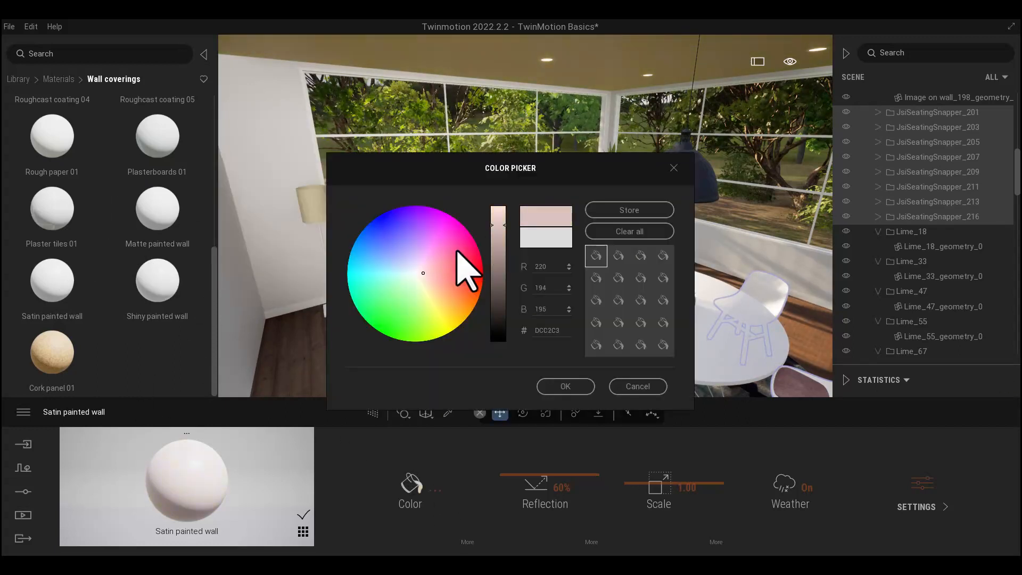
drag(504, 226, 506, 292)
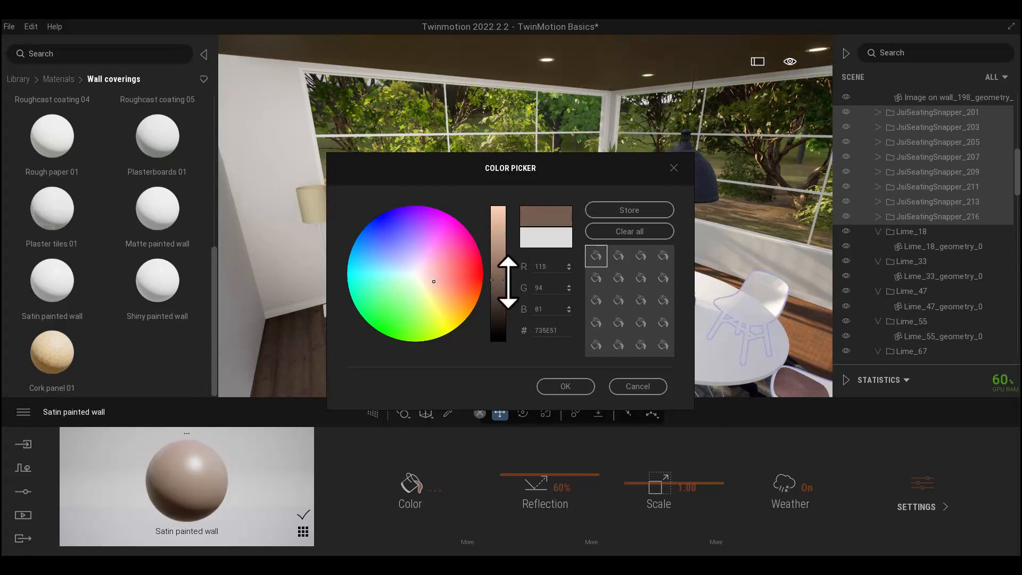
click(565, 386)
- Sample the walls' Satin painted wall material and set its colour to beige B19984
click(448, 412)
click(308, 244)
click(846, 53)
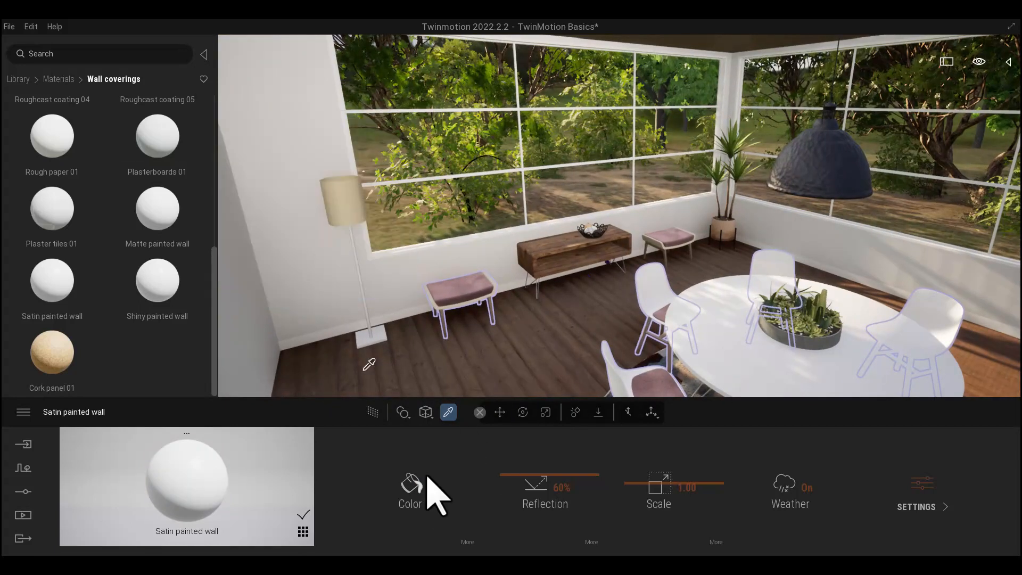
click(411, 487)
drag(434, 296, 440, 304)
click(565, 385)
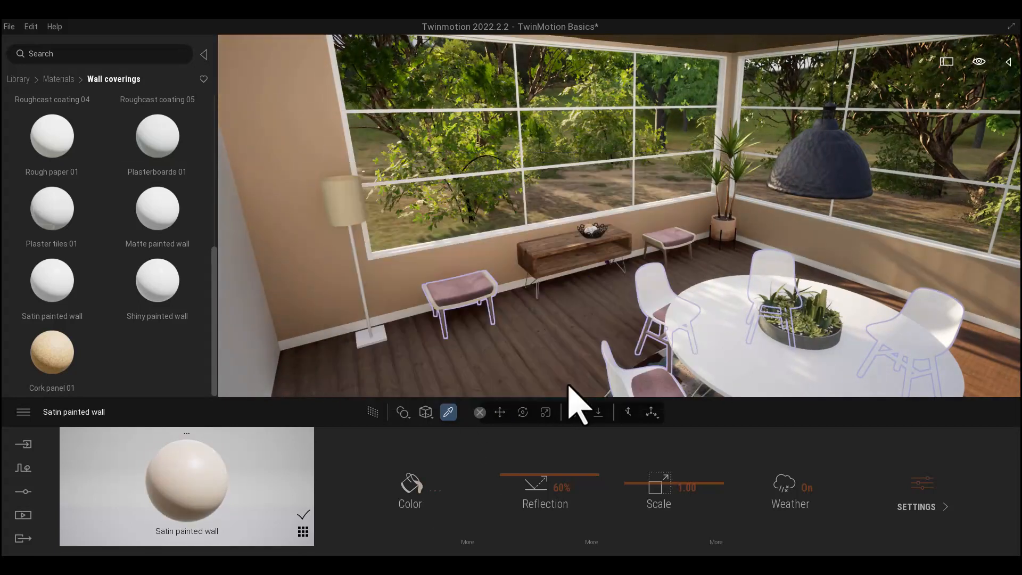
click(60, 79)
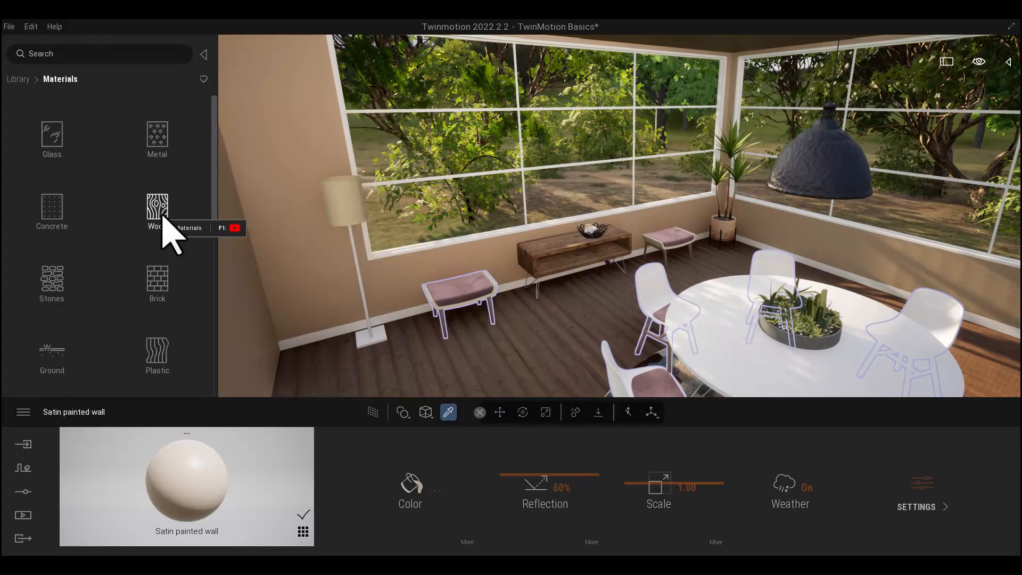
click(434, 489)
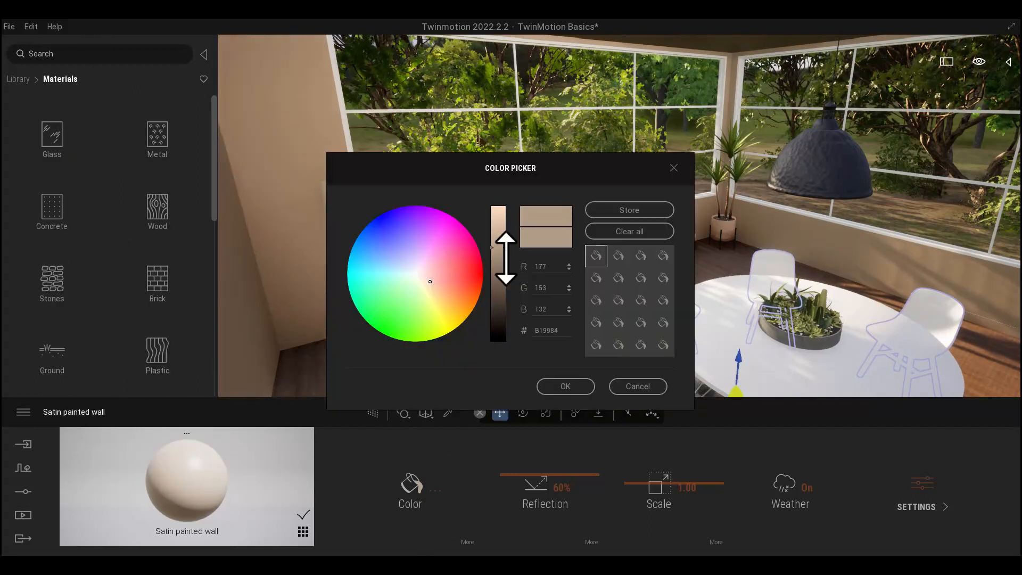
click(633, 387)
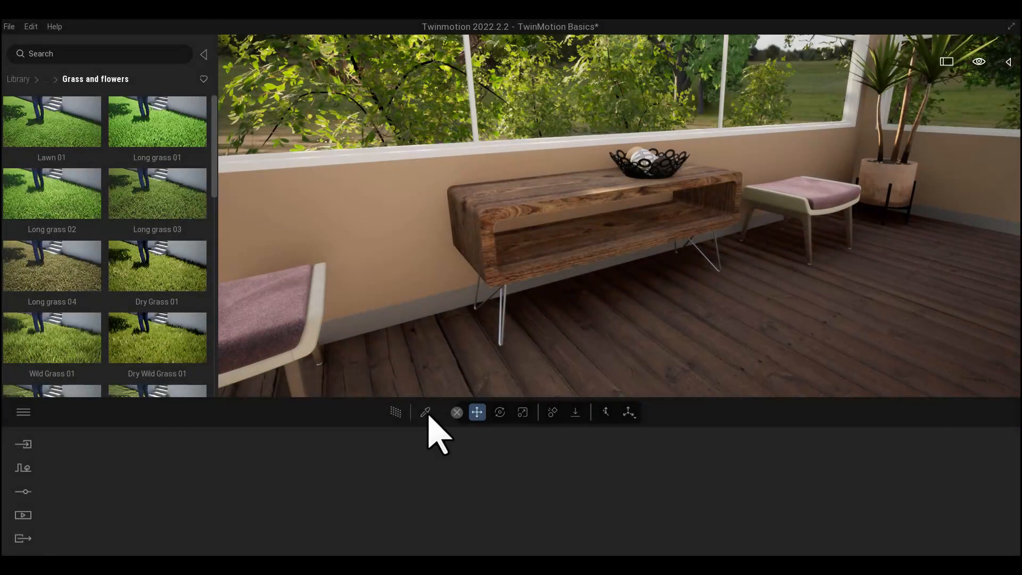
- Sample the console table's CET orange wood material and adjust its reflection
click(426, 413)
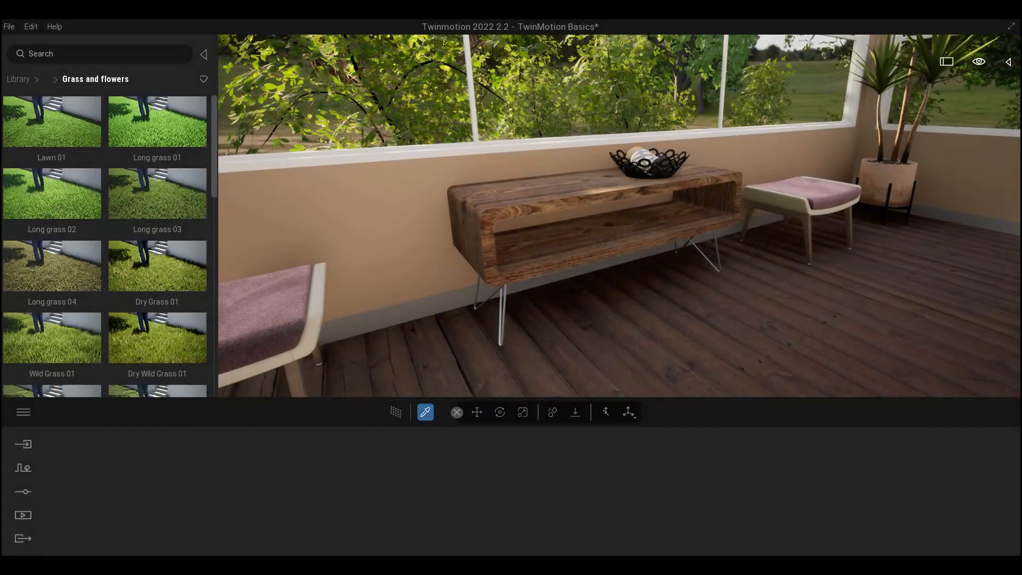
click(560, 245)
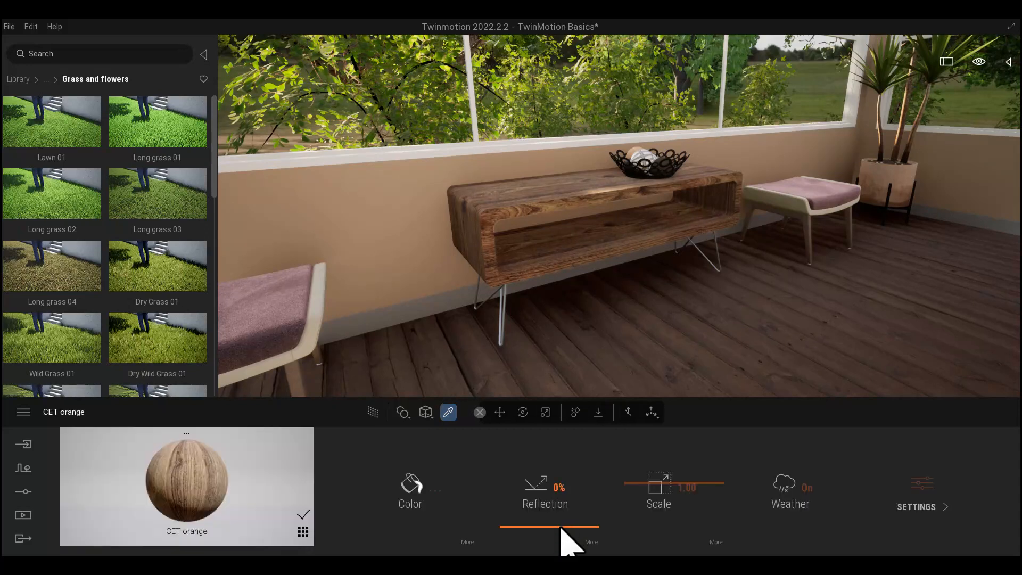
drag(561, 524, 573, 479)
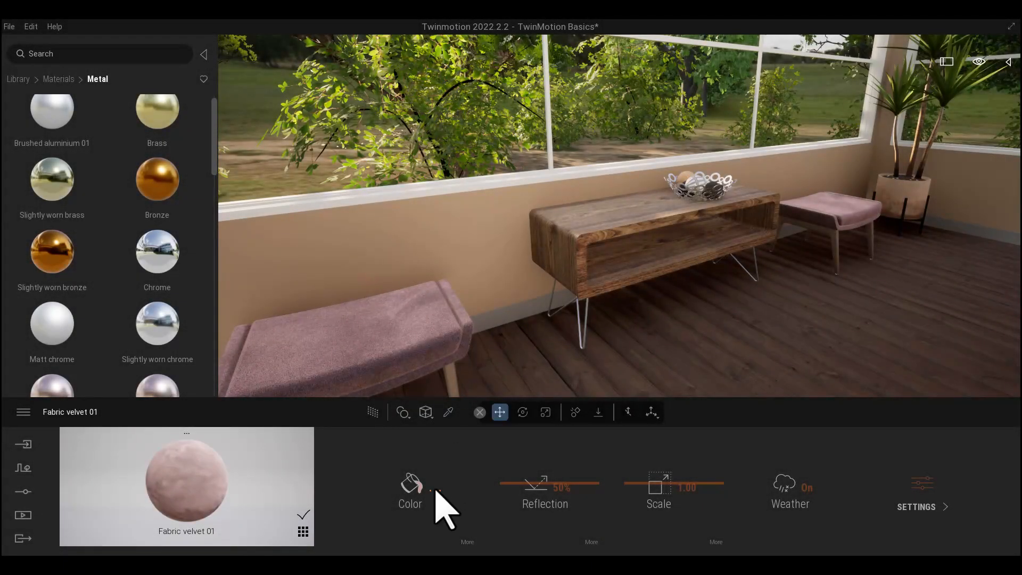
click(436, 490)
click(423, 276)
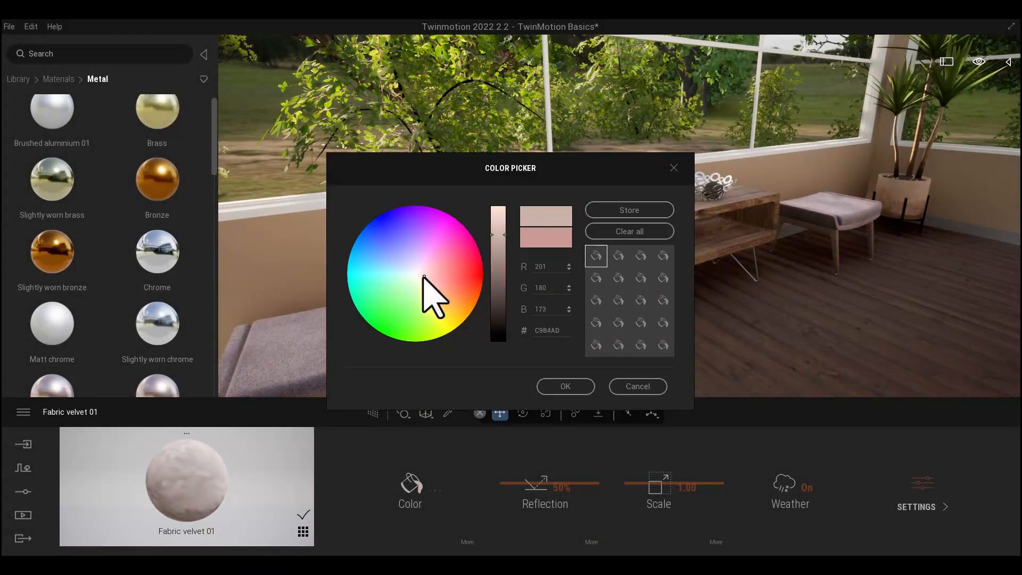
click(638, 391)
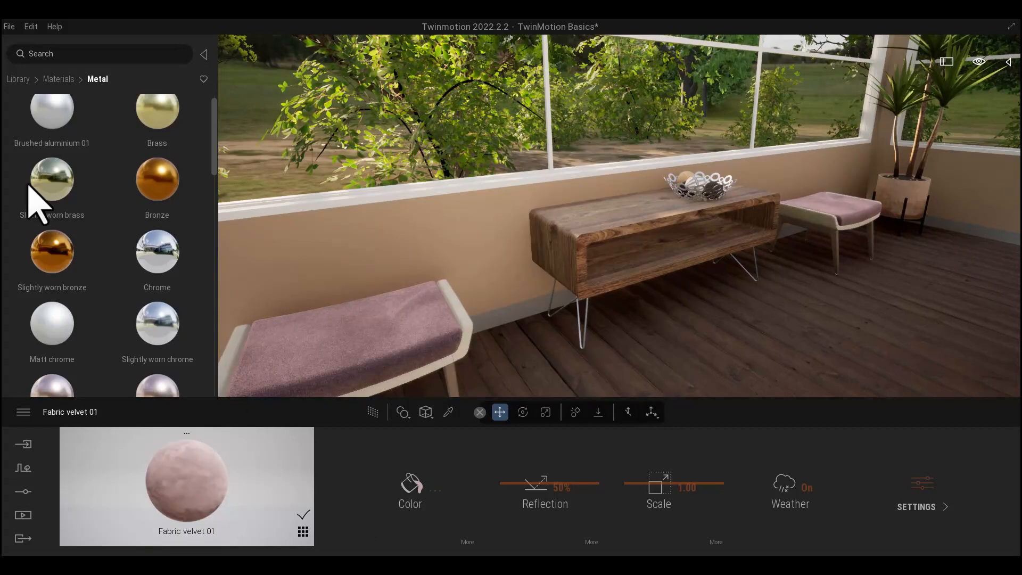
- Apply the Fabric velvet 01 material from the fabric library to the side frames of the benches
click(58, 80)
scroll(98, 229, down, 3)
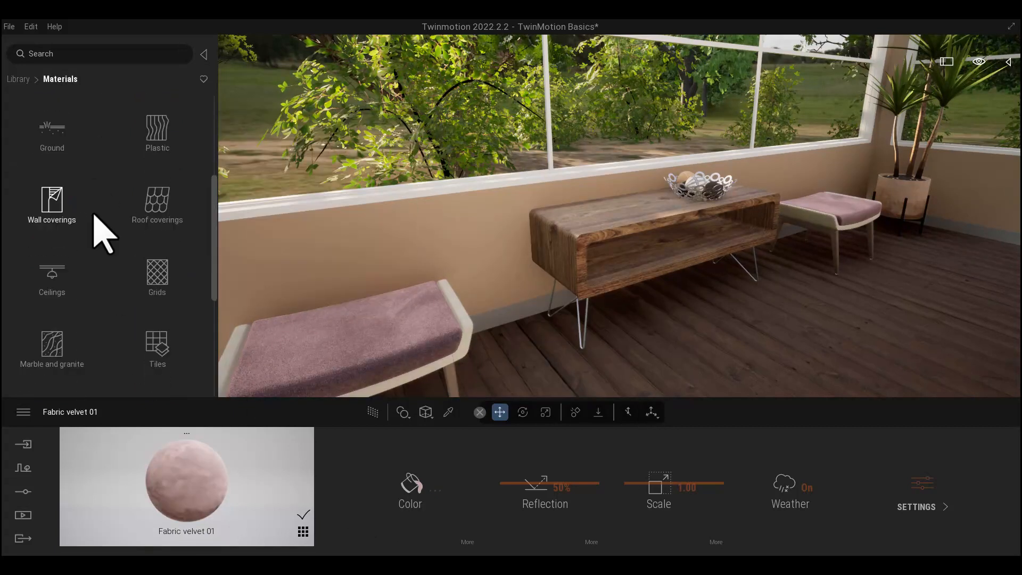
scroll(87, 216, down, 1)
click(49, 349)
scroll(75, 320, down, 3)
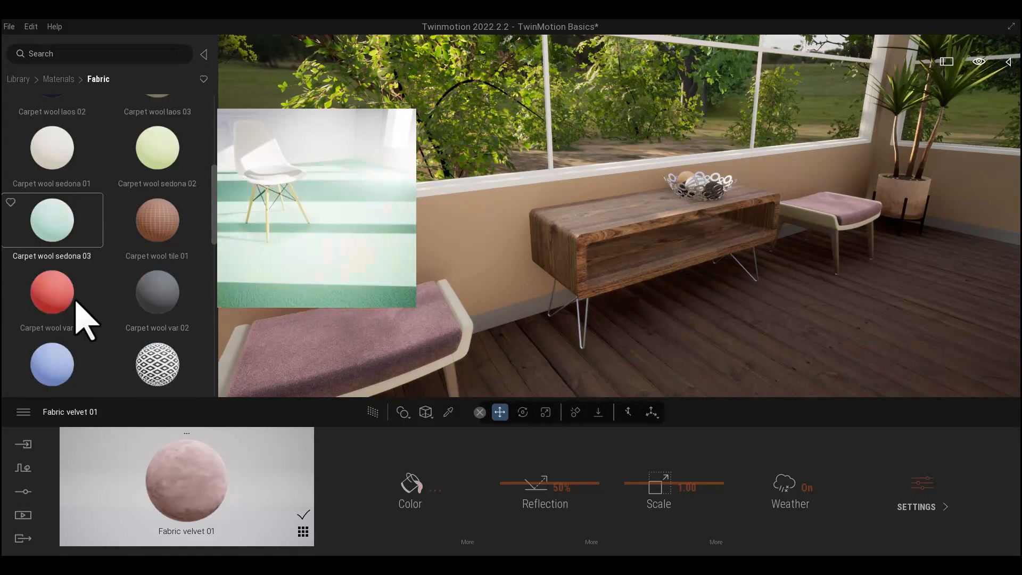
drag(64, 335, 459, 335)
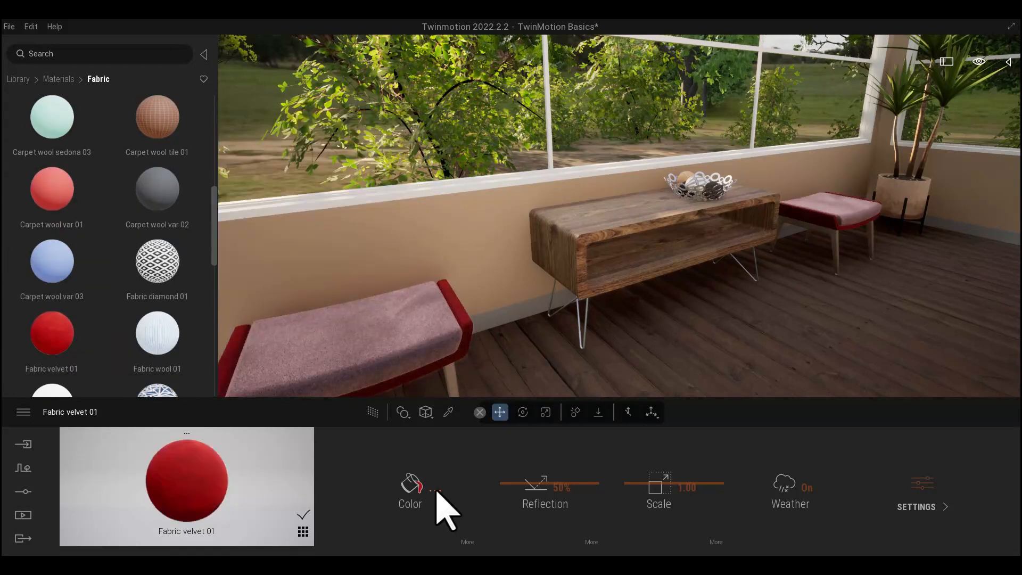
- Set the bench frames' velvet colour to taupe AC9A81 and reduce the material's scale to 0.58
click(442, 498)
click(447, 276)
click(421, 275)
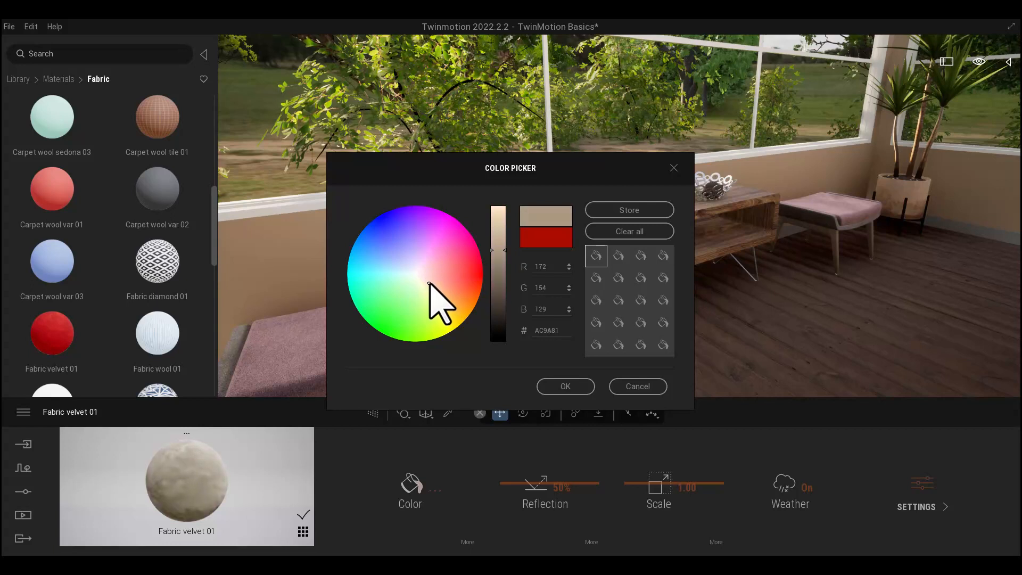
click(564, 387)
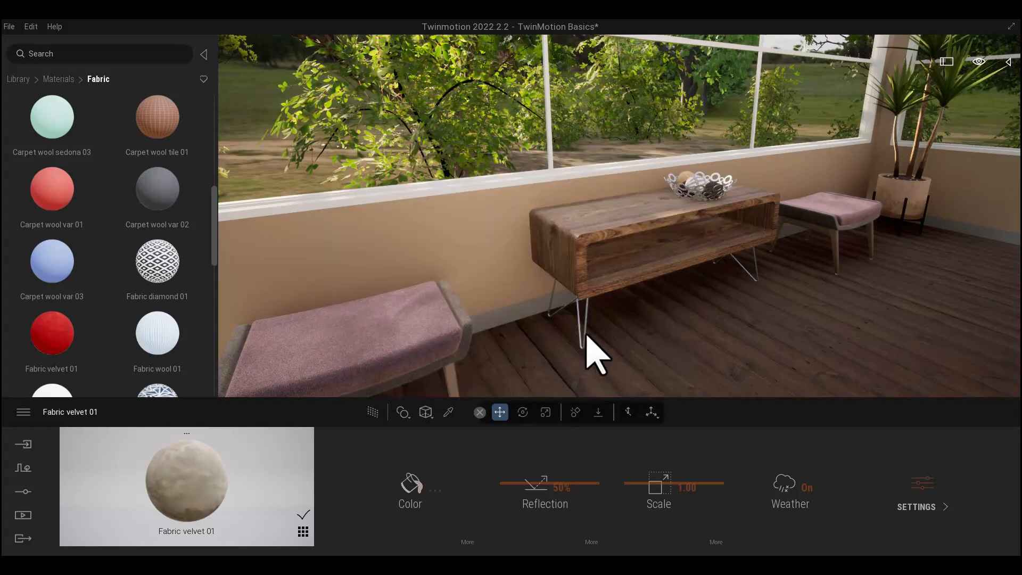
drag(668, 490, 681, 519)
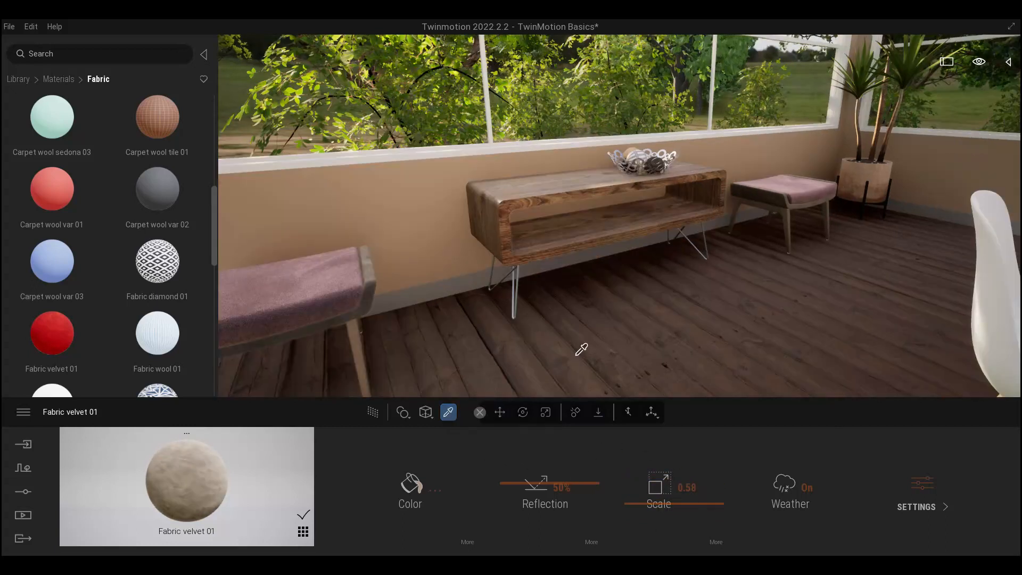
- Sample the Old planks floor material and stretch its texture to 1.25 on both X and Y
click(576, 354)
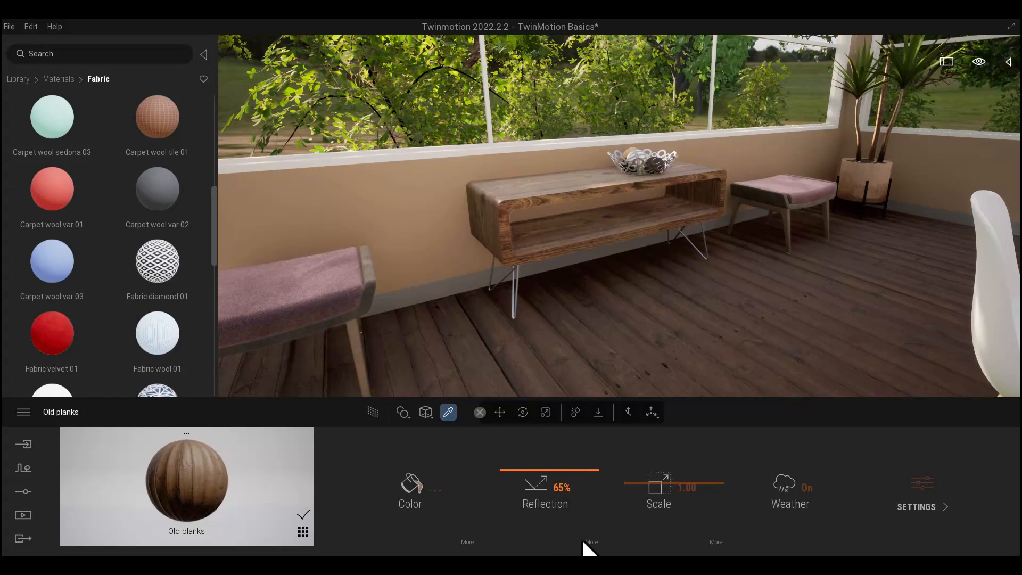
click(716, 542)
drag(564, 528, 577, 509)
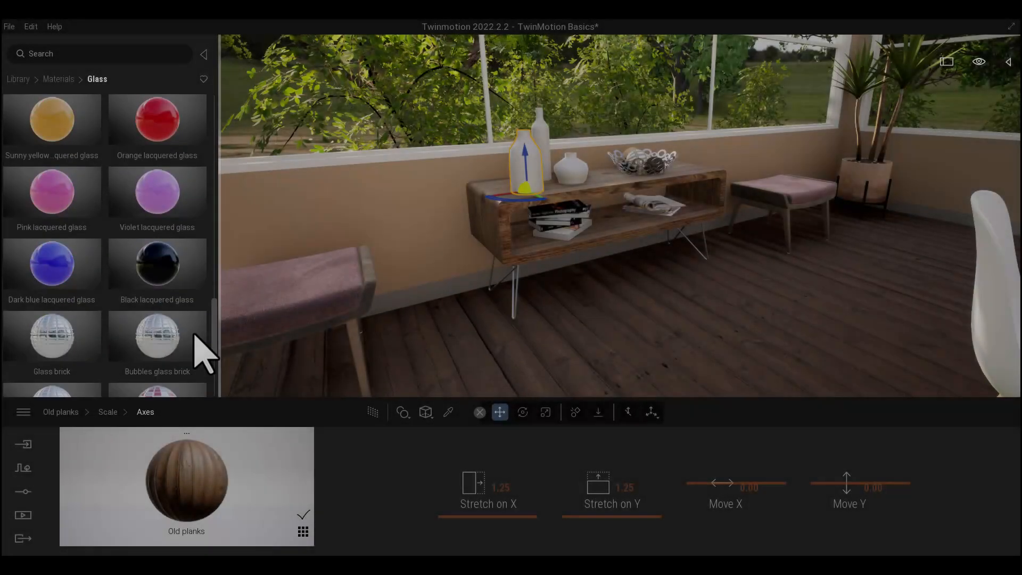
- Apply the Red ladder glass brick material to the tall bottle on the console table
scroll(194, 354, down, 5)
drag(157, 150, 545, 149)
- Apply Pink lacquered glass to the small round vase on the console and set its colour to FF858B
mouse_move(171, 235)
scroll(160, 250, up, 3)
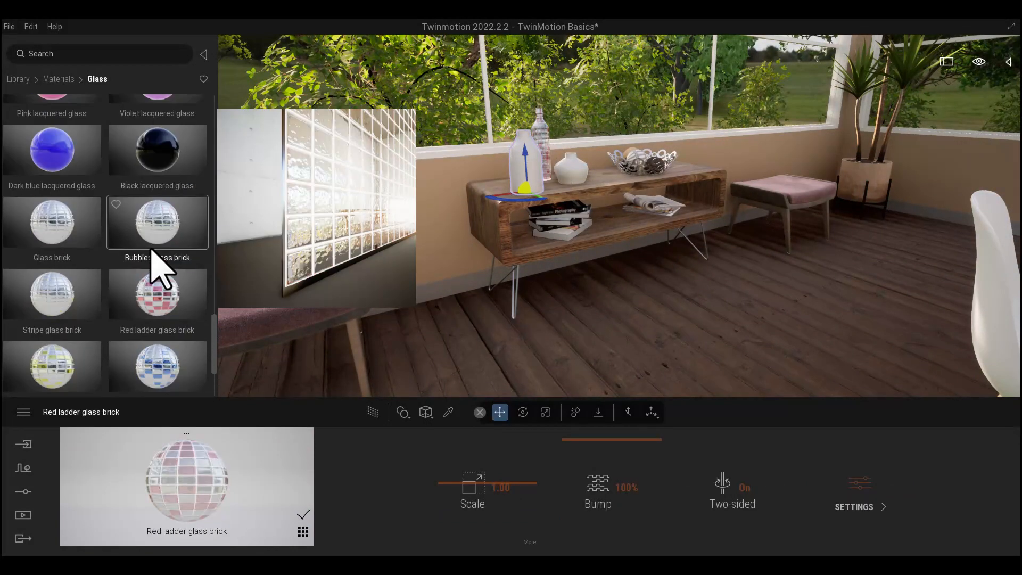
scroll(151, 249, up, 2)
drag(91, 221, 571, 174)
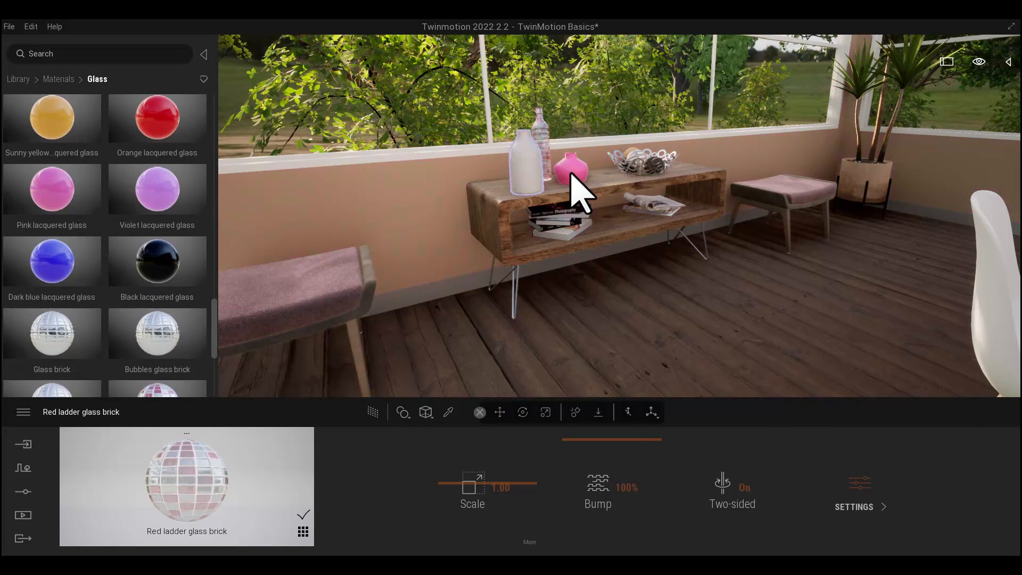
click(412, 485)
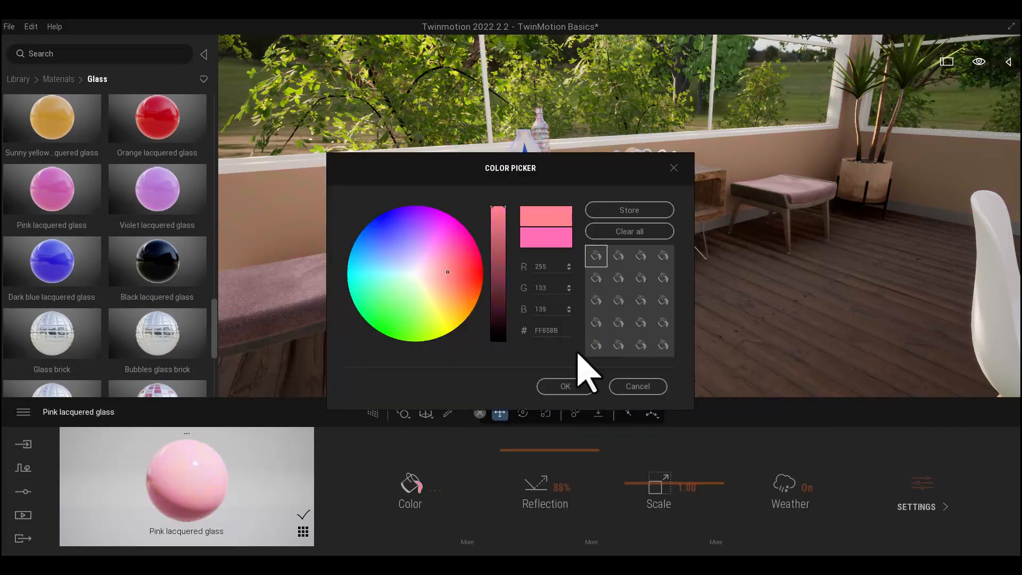
click(571, 386)
- Return the library from the glass materials to its top-level categories
middle_drag(540, 193, 540, 223)
scroll(541, 223, up, 4)
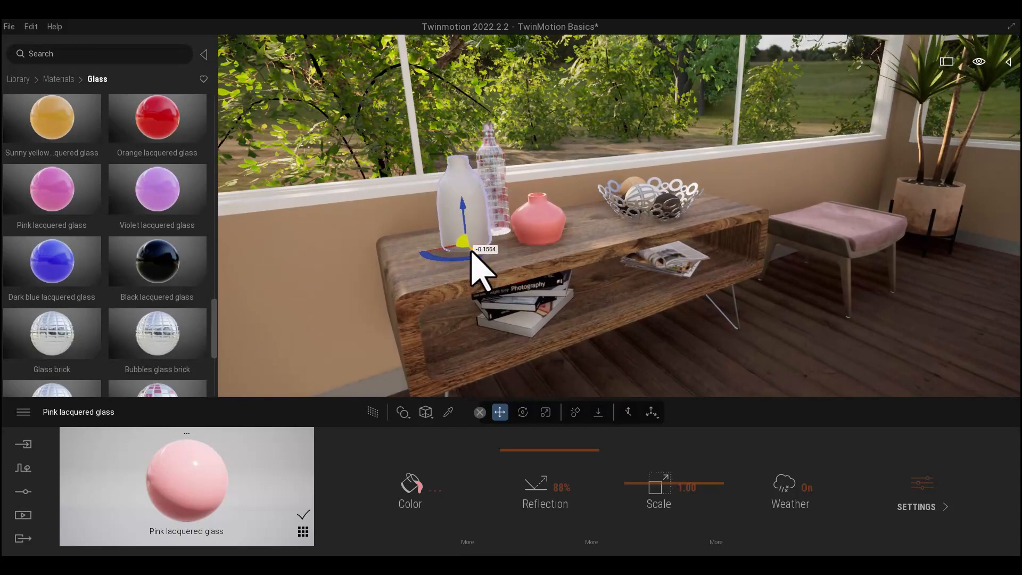
scroll(530, 285, down, 3)
click(53, 79)
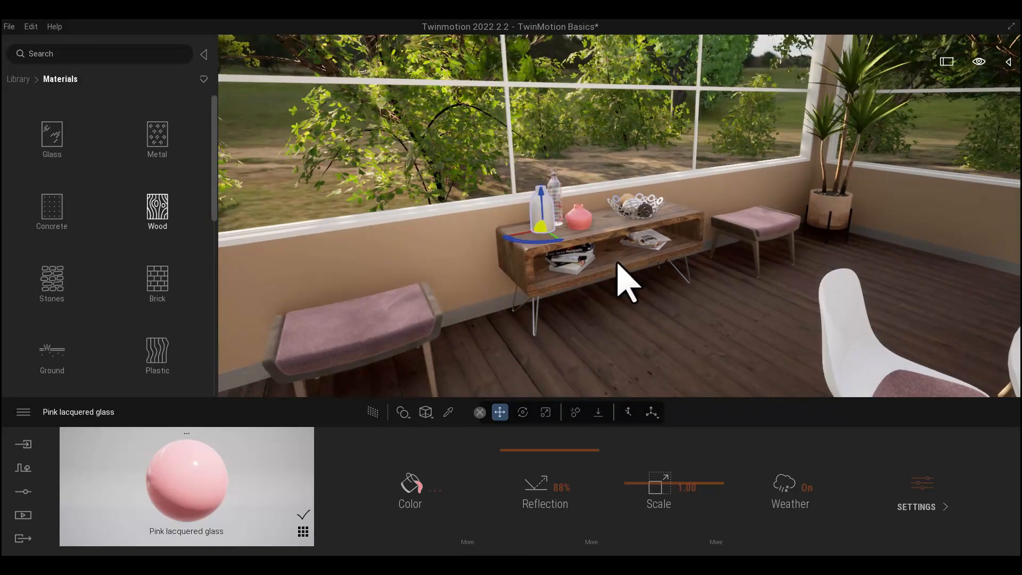
scroll(621, 273, down, 4)
click(18, 79)
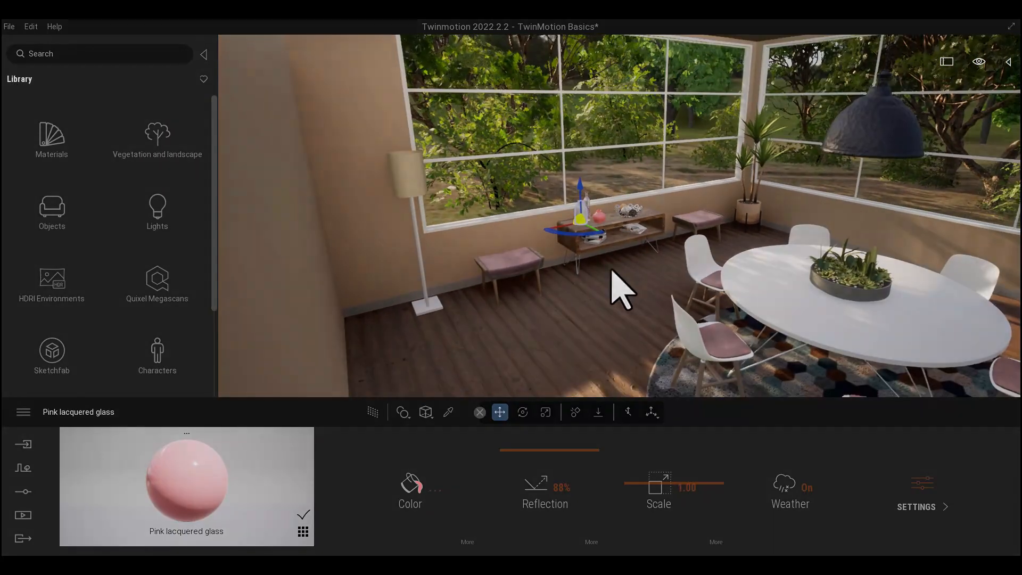